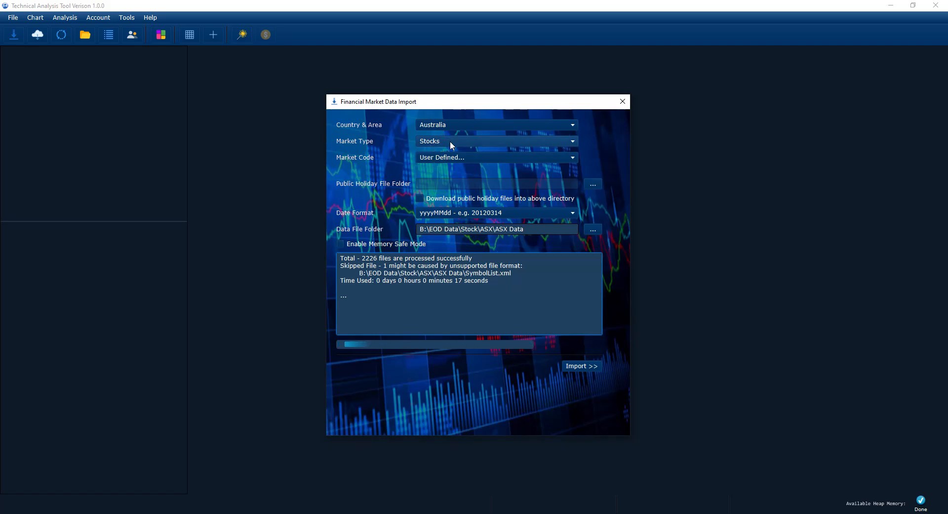
Close the import window after all 2226 ASX data files are processed
{"action": "left_click", "coordinate": [623, 101]}
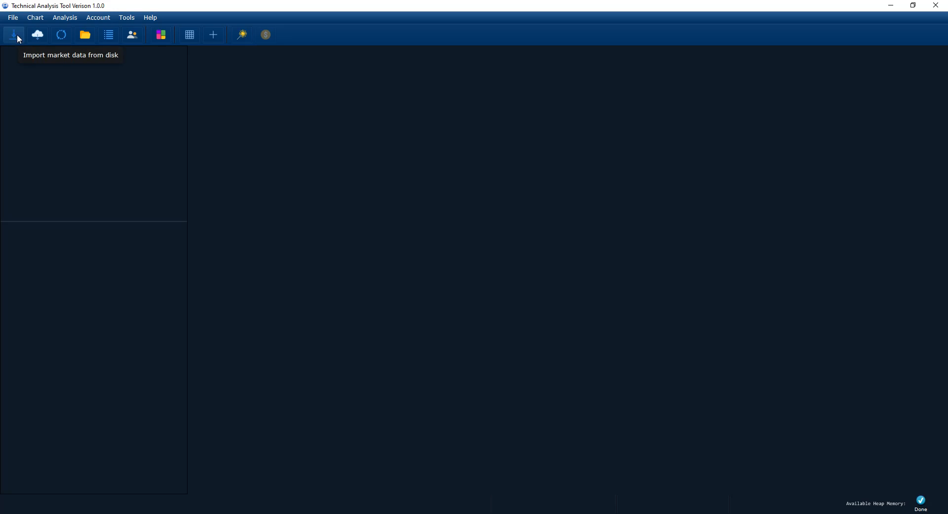
{"action": "left_click", "coordinate": [12, 23]}
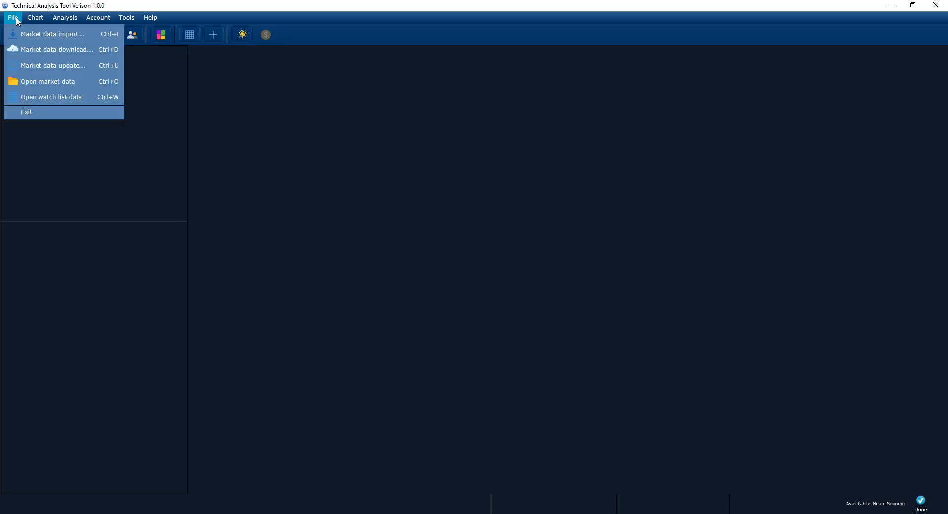
{"action": "left_click", "coordinate": [179, 99]}
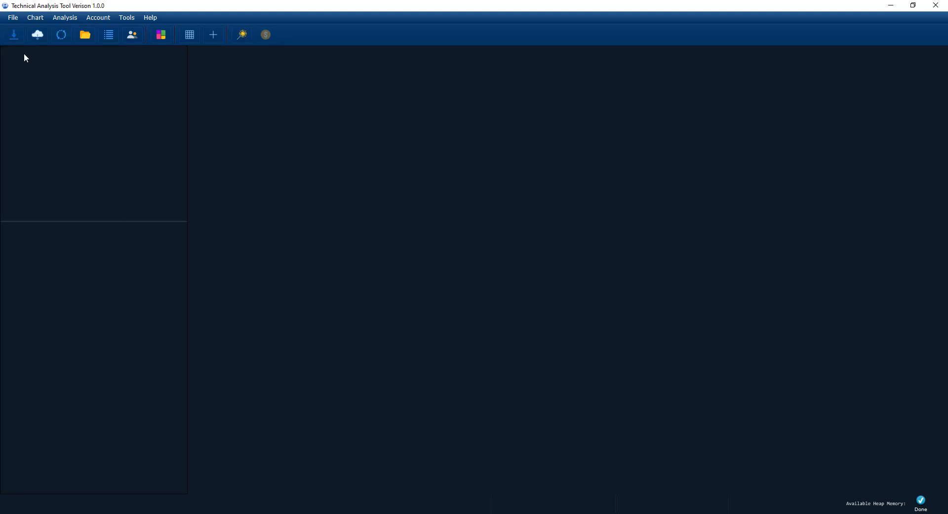
{"action": "left_click", "coordinate": [16, 21]}
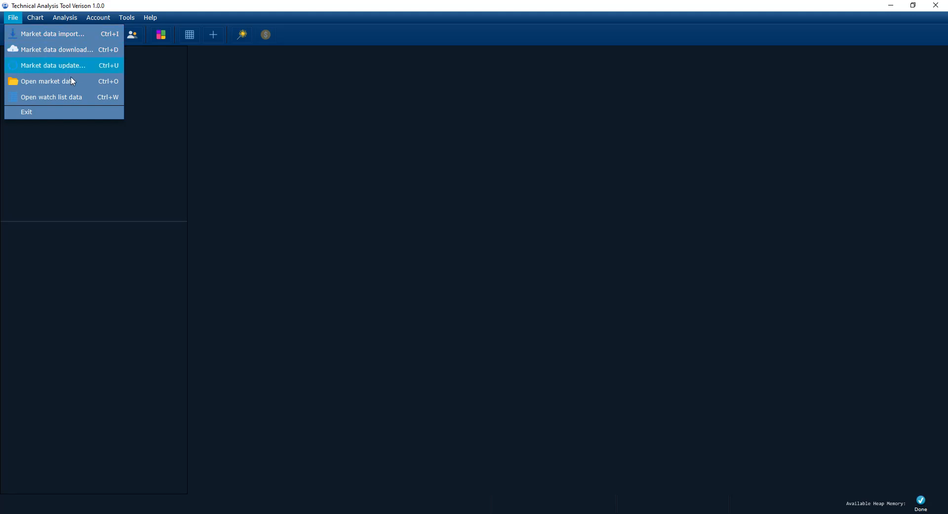
{"action": "left_click", "coordinate": [172, 128]}
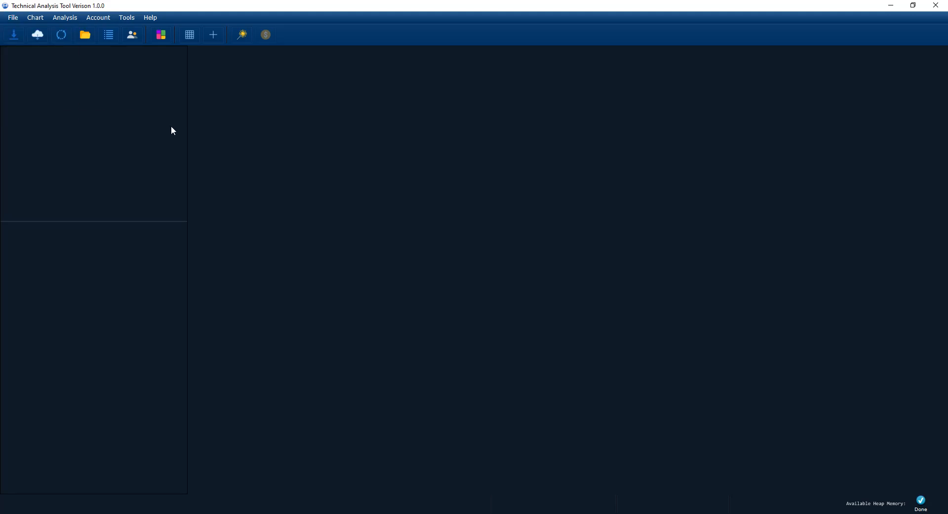
{"action": "left_click", "coordinate": [15, 33]}
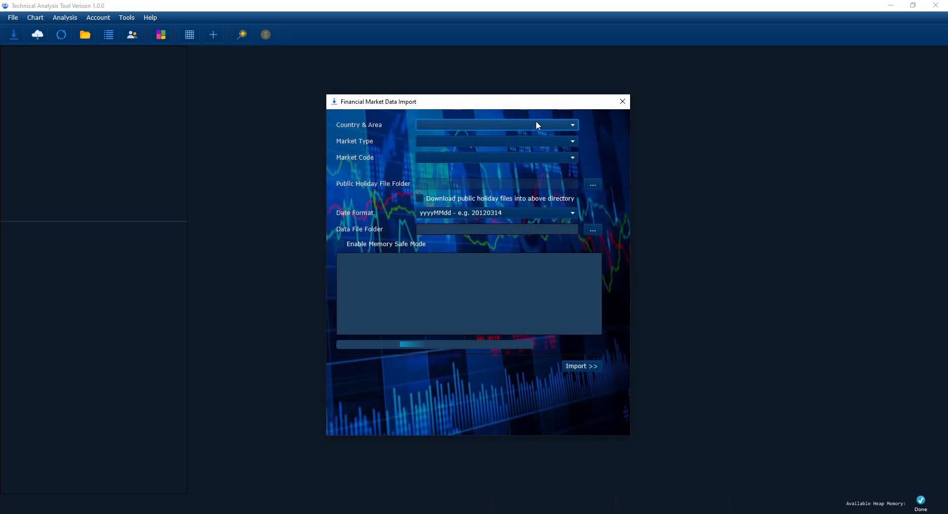
{"action": "left_click", "coordinate": [623, 104]}
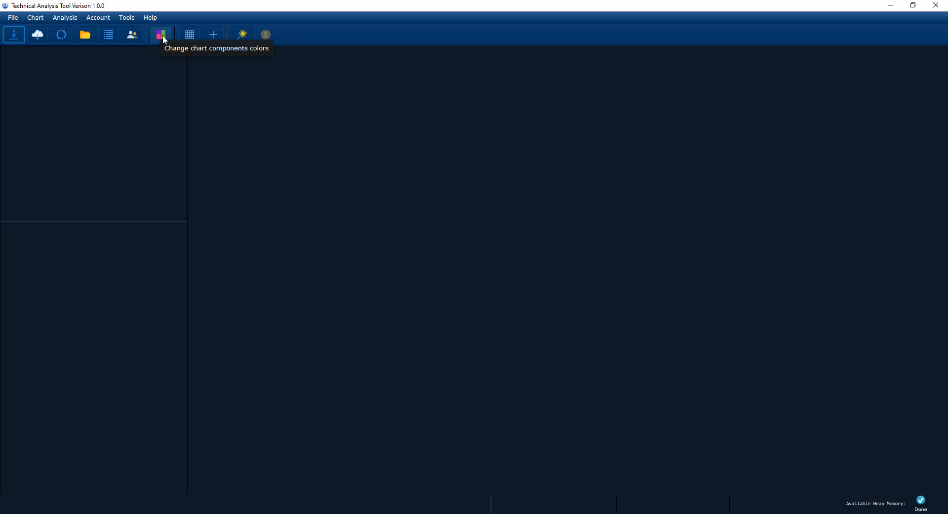
Add a new download schedule beside ASX_GDX, deleting a first attempt and adding it again
{"action": "left_click", "coordinate": [39, 38]}
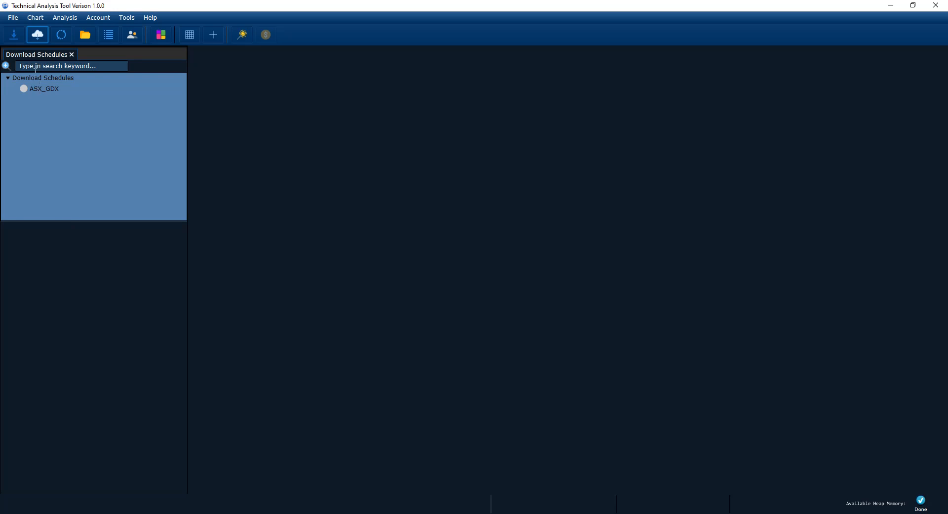
{"action": "left_click", "coordinate": [47, 90]}
{"action": "right_click", "coordinate": [48, 90]}
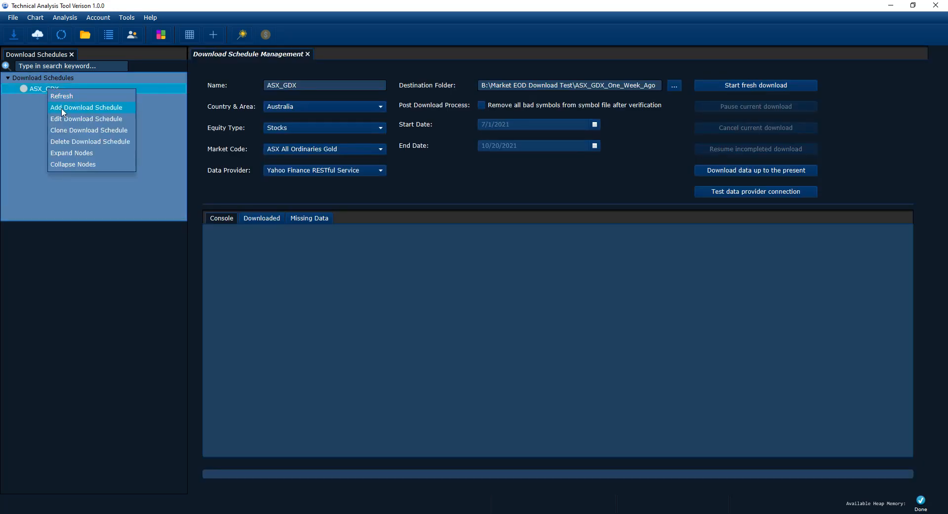
{"action": "left_click", "coordinate": [62, 112]}
{"action": "right_click", "coordinate": [58, 99]}
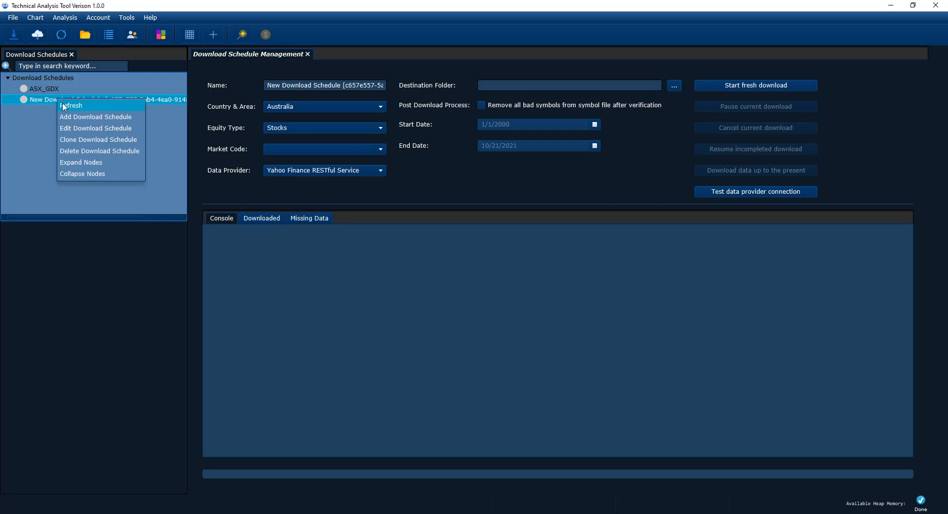
{"action": "left_click", "coordinate": [70, 151]}
{"action": "left_click", "coordinate": [51, 89]}
{"action": "right_click", "coordinate": [50, 91]}
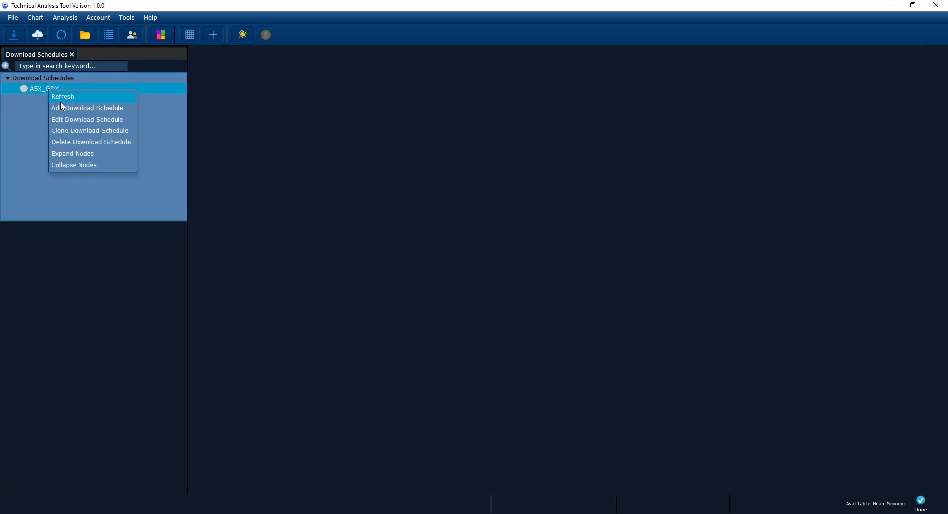
{"action": "left_click", "coordinate": [61, 107]}
{"action": "left_click", "coordinate": [55, 89]}
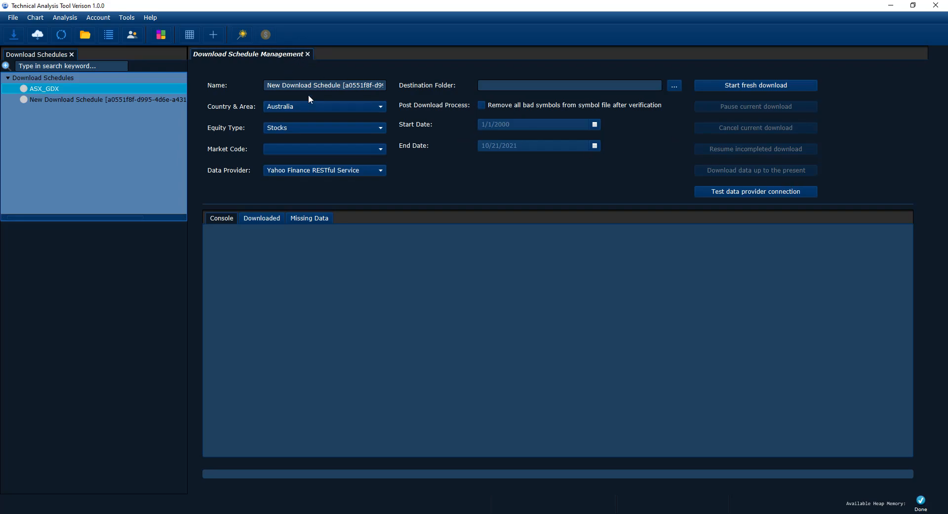
Keep Australia as the new schedule's country, close its settings and bring up the market data viewer
{"action": "left_click", "coordinate": [306, 110]}
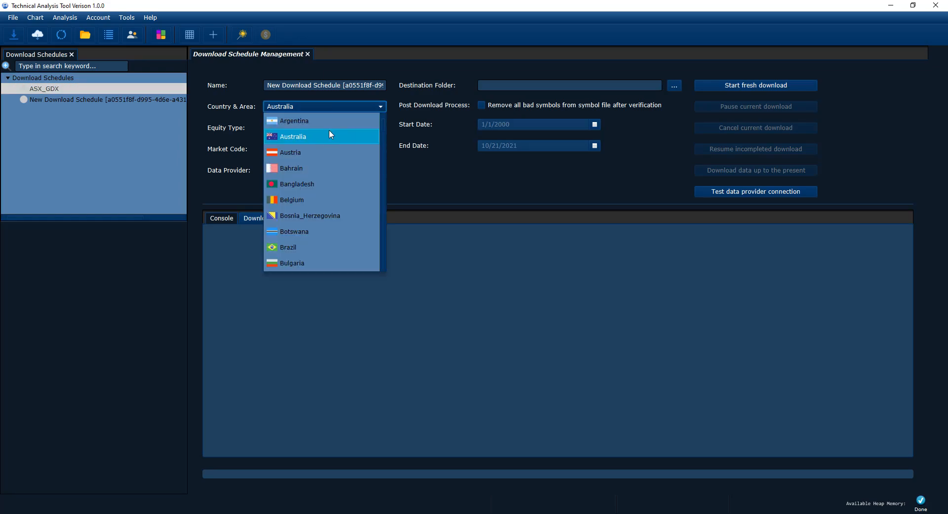
{"action": "scroll", "coordinate": [330, 133], "scroll_direction": "down", "scroll_amount": 12}
{"action": "scroll", "coordinate": [330, 130], "scroll_direction": "down", "scroll_amount": 13}
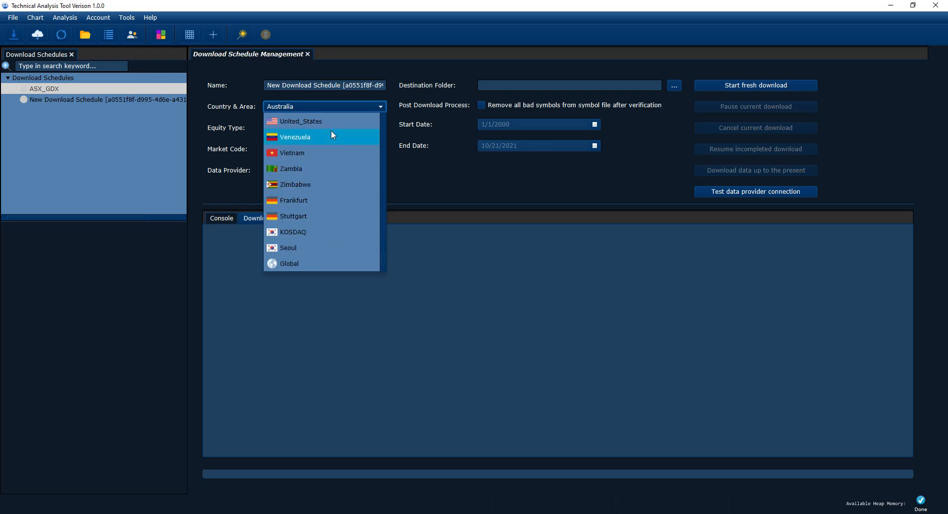
{"action": "left_click", "coordinate": [465, 167]}
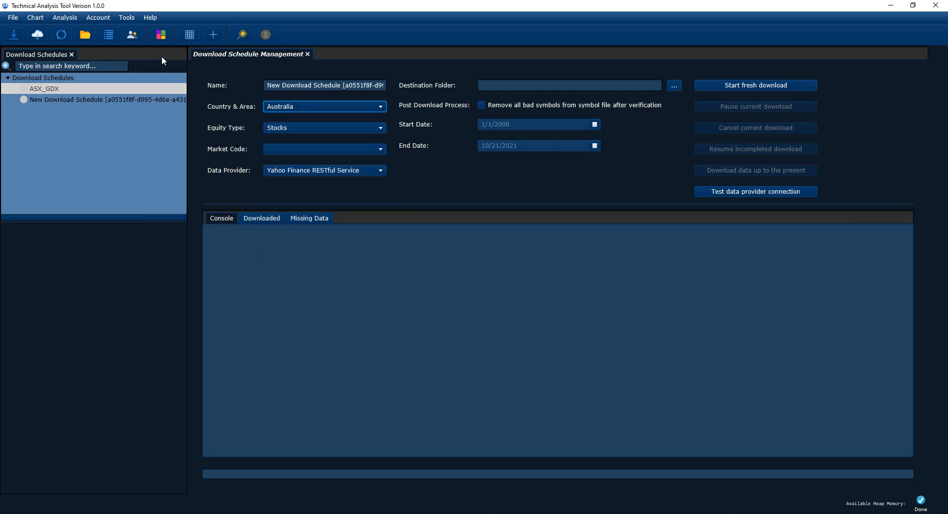
{"action": "left_click", "coordinate": [307, 55]}
{"action": "left_click", "coordinate": [66, 37]}
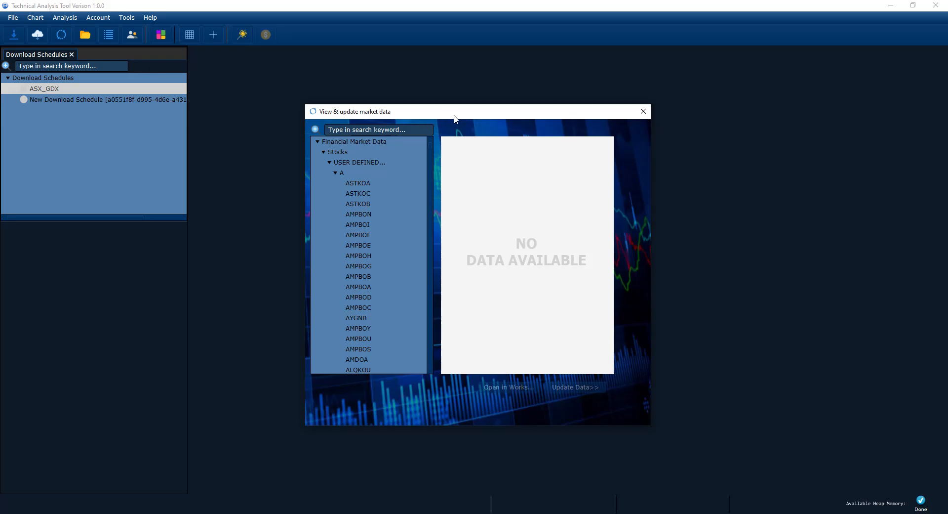
Check AMPBOB's 652 daily records (2018-11-02 to 2019-10-10), then close the viewer
{"action": "left_click", "coordinate": [358, 275]}
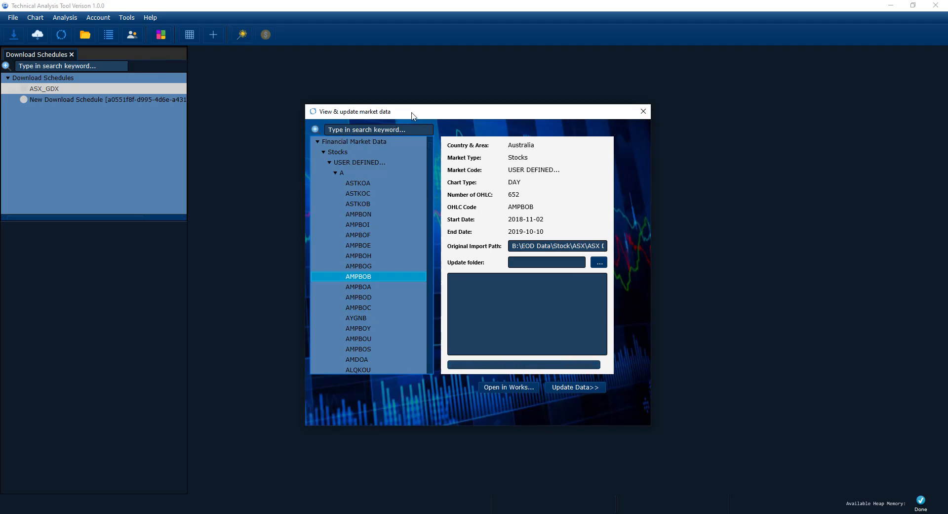
{"action": "left_click", "coordinate": [644, 115]}
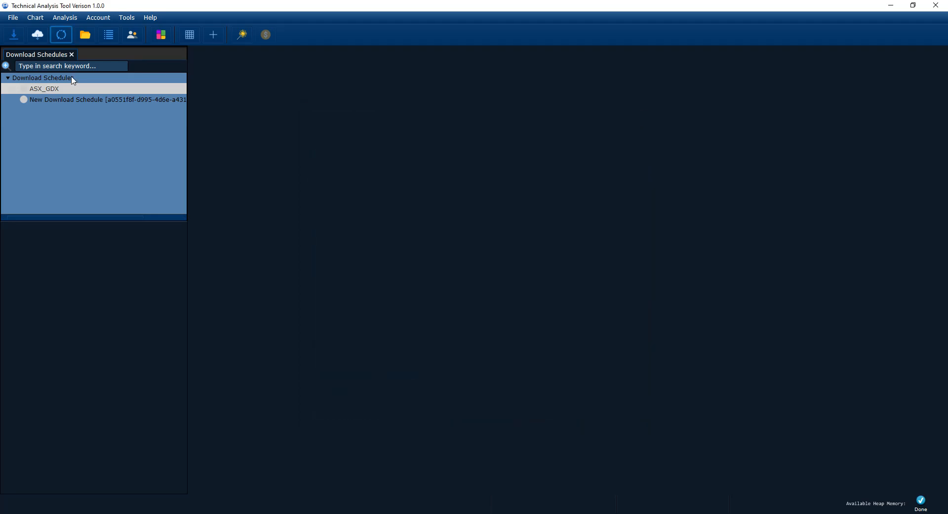
Open the Market Data tree from the File menu and collapse all its branches
{"action": "left_click", "coordinate": [85, 37]}
{"action": "left_click", "coordinate": [66, 55]}
{"action": "left_click", "coordinate": [71, 55]}
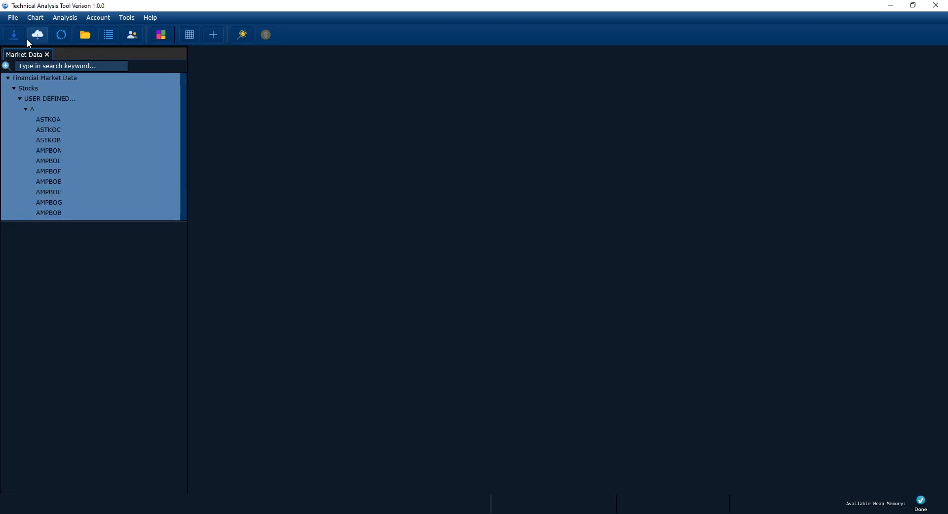
{"action": "left_click", "coordinate": [13, 17]}
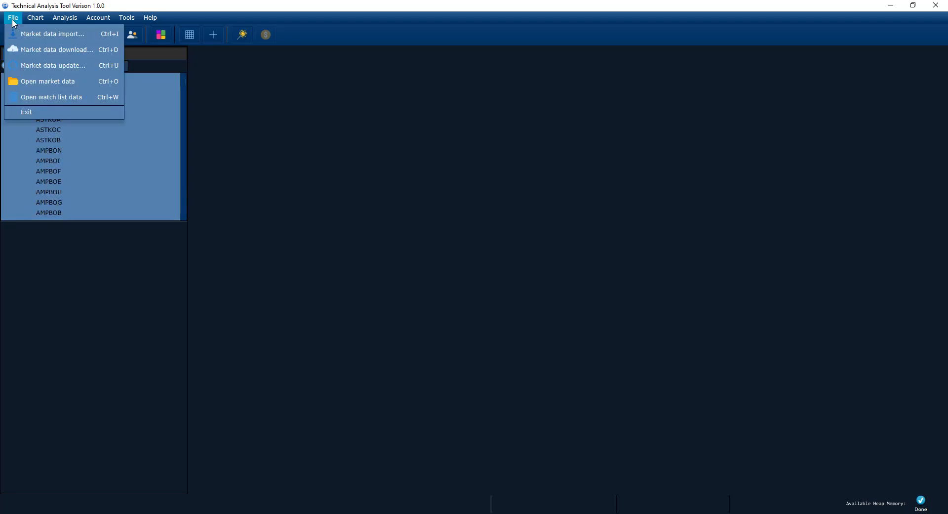
{"action": "left_click", "coordinate": [53, 83]}
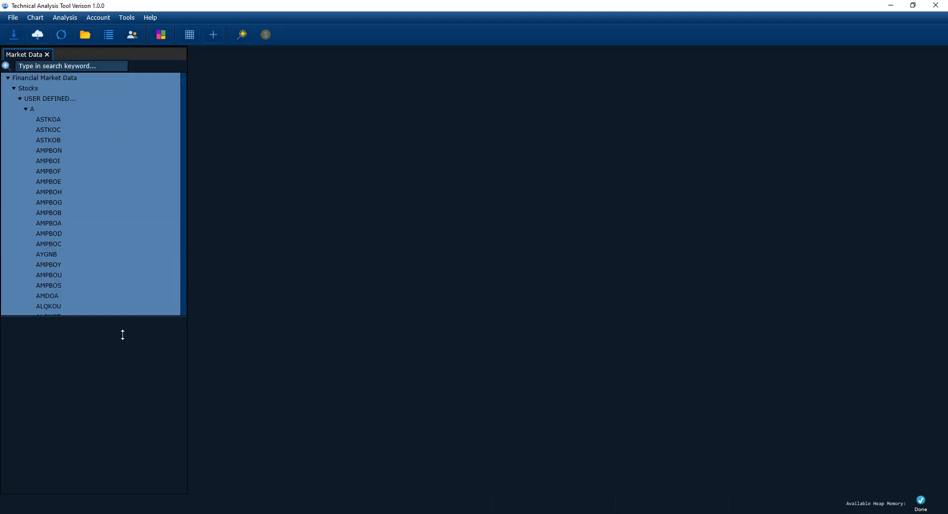
{"action": "double_click", "coordinate": [13, 89]}
{"action": "right_click", "coordinate": [27, 86]}
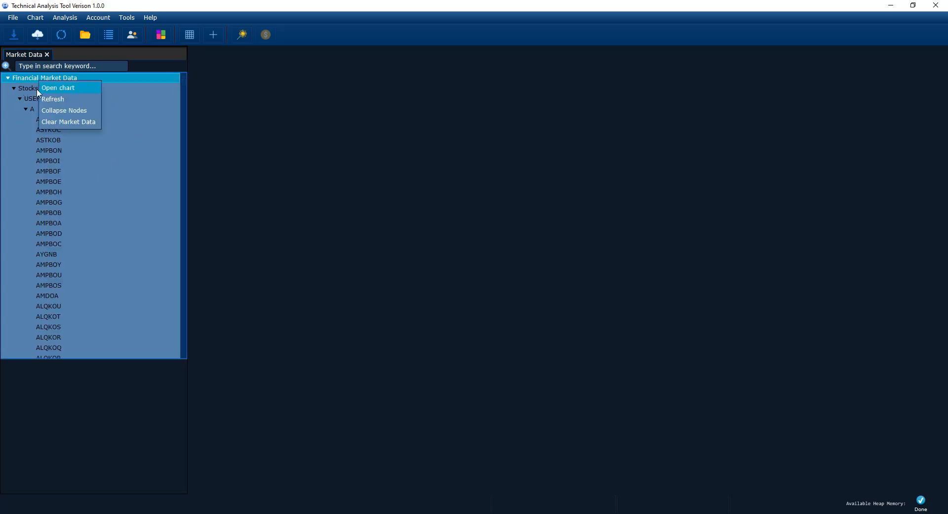
{"action": "left_click", "coordinate": [63, 112]}
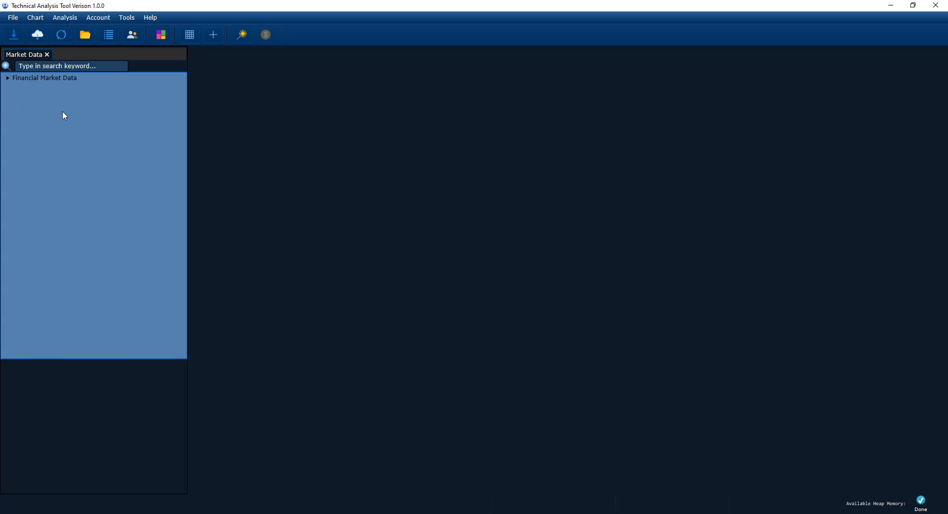
Expand Financial Market Data > Stocks > USER DEFINED and browse the B ticker group
{"action": "left_click", "coordinate": [8, 78]}
{"action": "left_click", "coordinate": [15, 89]}
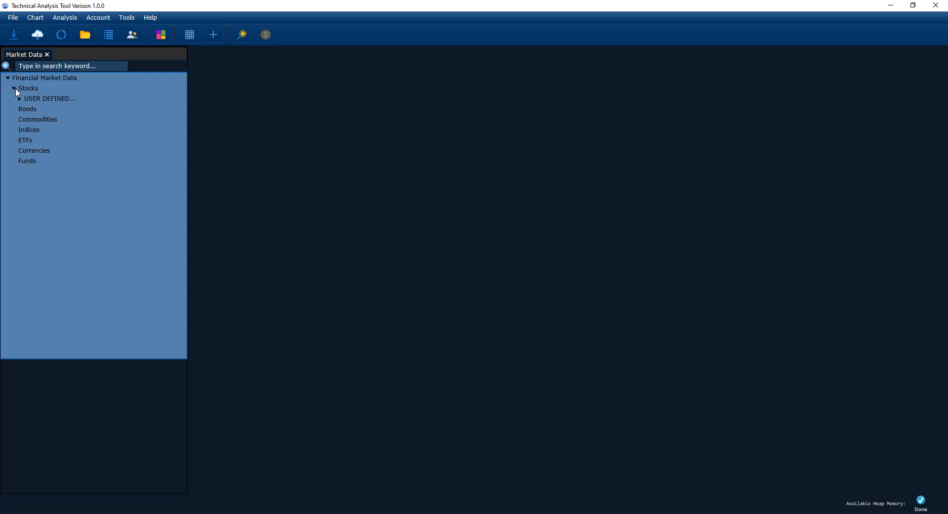
{"action": "left_click", "coordinate": [22, 100]}
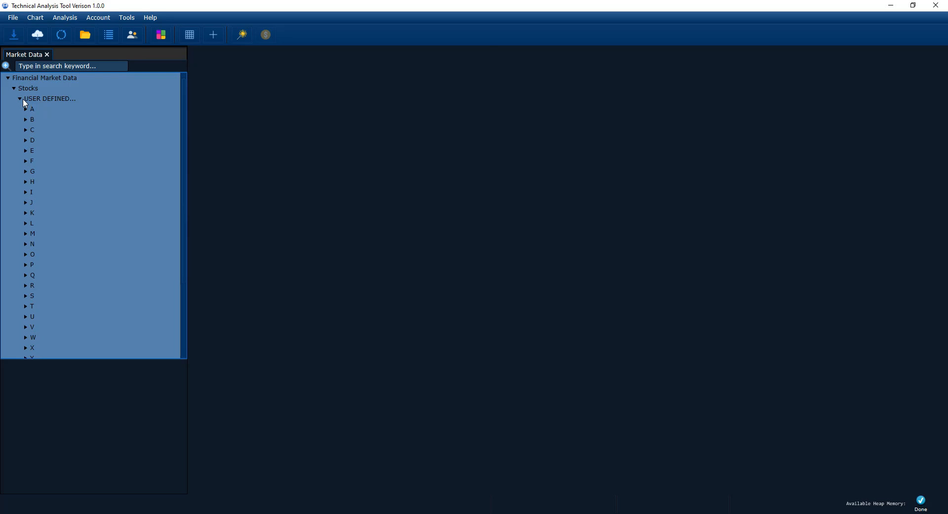
{"action": "left_click", "coordinate": [23, 97]}
{"action": "left_click", "coordinate": [21, 98]}
{"action": "left_click", "coordinate": [25, 119]}
{"action": "left_click", "coordinate": [25, 119]}
{"action": "left_click", "coordinate": [20, 99]}
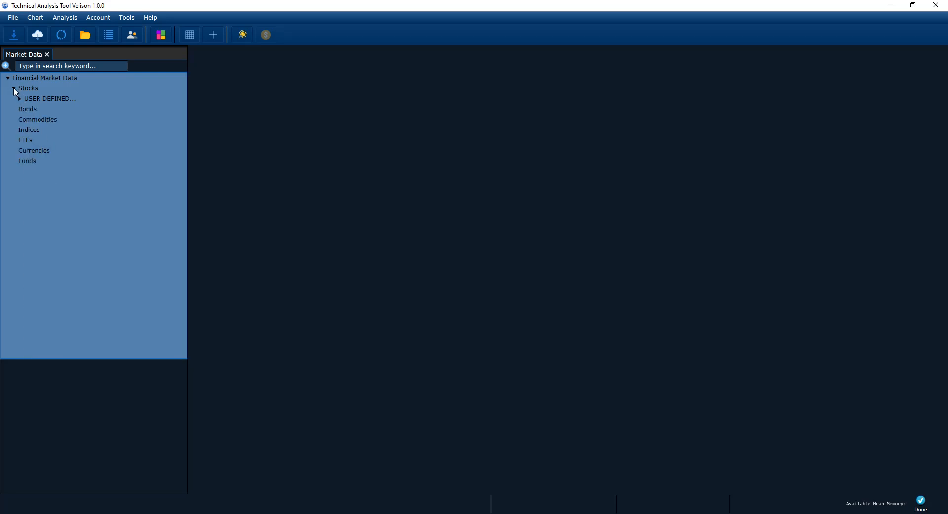
Browse the Bonds, Commodities, Indices, Currencies, Funds and ETFs categories, then re-expand USER DEFINED
{"action": "left_click", "coordinate": [35, 110]}
{"action": "left_click", "coordinate": [33, 122]}
{"action": "left_click", "coordinate": [34, 130]}
{"action": "left_click", "coordinate": [32, 150]}
{"action": "left_click", "coordinate": [33, 158]}
{"action": "left_click", "coordinate": [34, 150]}
{"action": "left_click", "coordinate": [33, 140]}
{"action": "left_click", "coordinate": [33, 129]}
{"action": "left_click", "coordinate": [37, 99]}
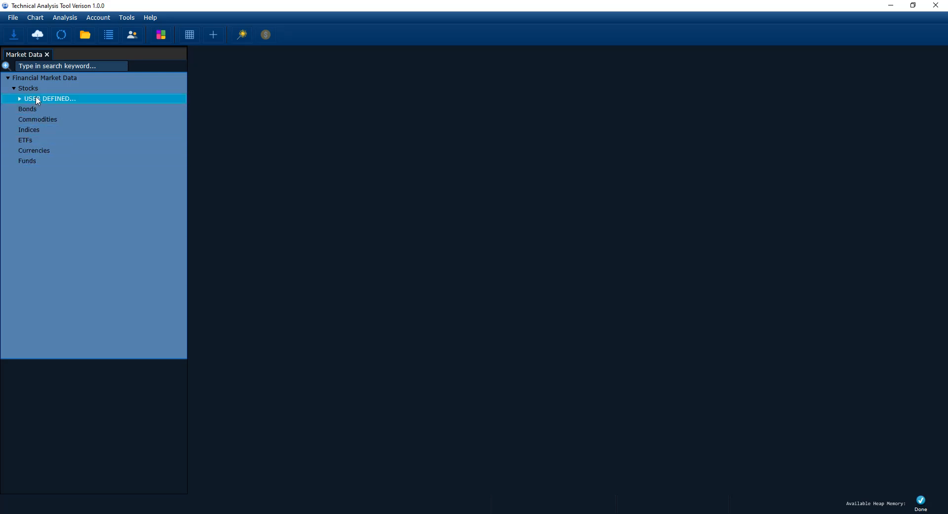
{"action": "double_click", "coordinate": [37, 99]}
{"action": "left_click", "coordinate": [561, 218]}
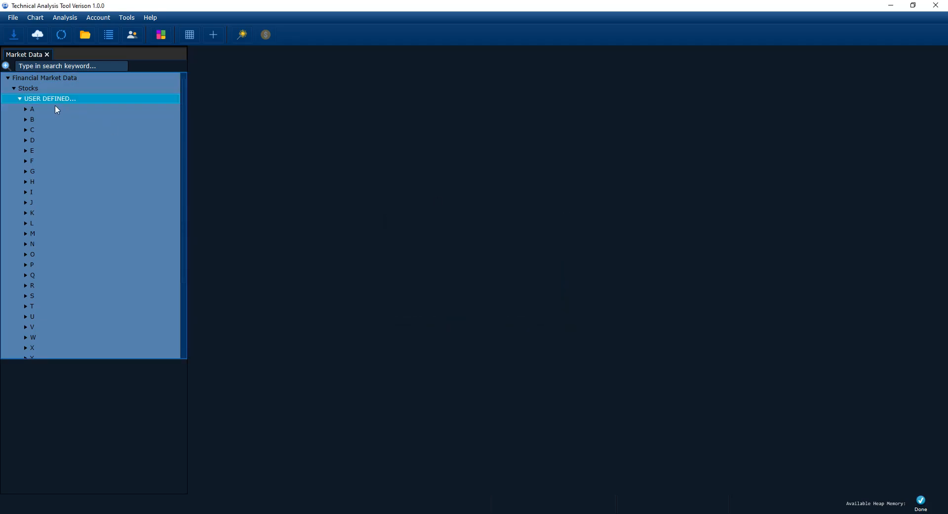
Search the market data for 'ANZ' and open the ANZ Banking Group chart
{"action": "left_click", "coordinate": [87, 41]}
{"action": "left_click", "coordinate": [58, 66]}
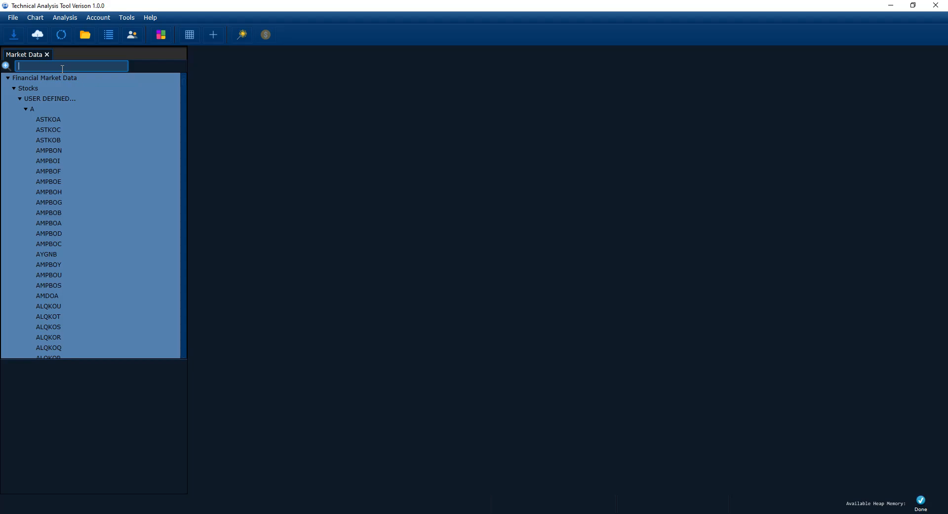
{"action": "type", "text": "A"}
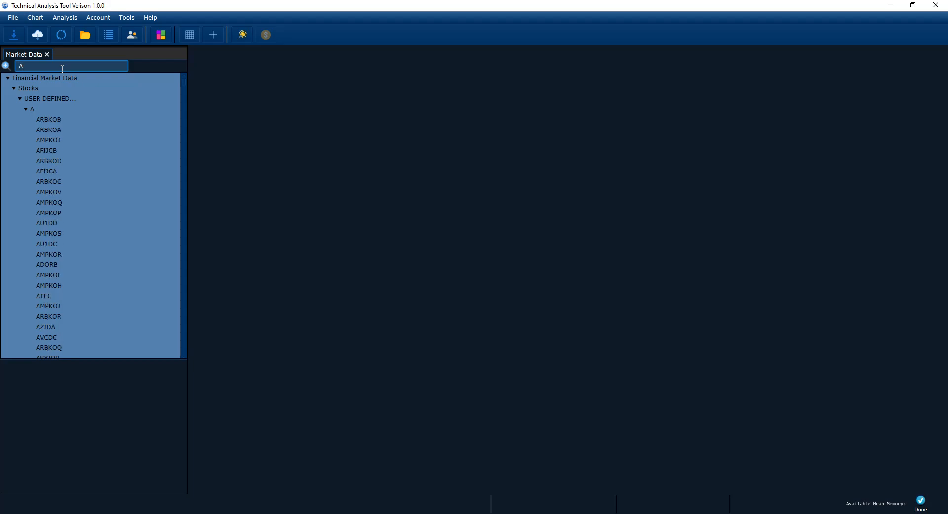
{"action": "type", "text": "NZ"}
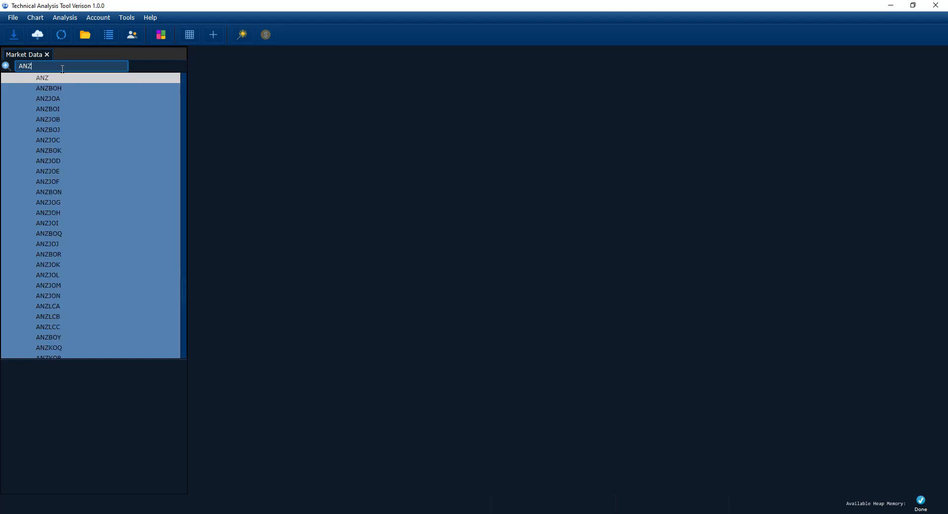
{"action": "key", "text": "Return"}
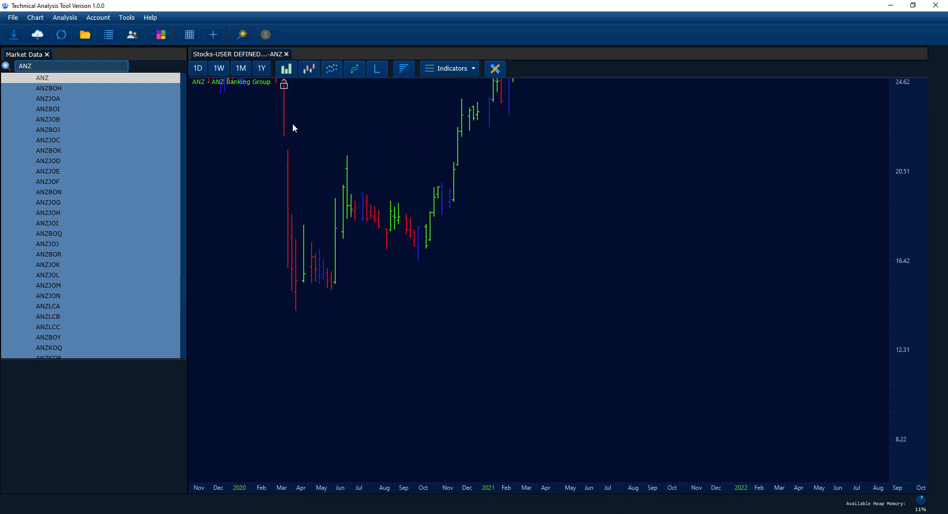
Switch the ANZ chart to 1W candlesticks, then bring up Watch List Management
{"action": "left_click", "coordinate": [218, 70]}
{"action": "left_click", "coordinate": [308, 69]}
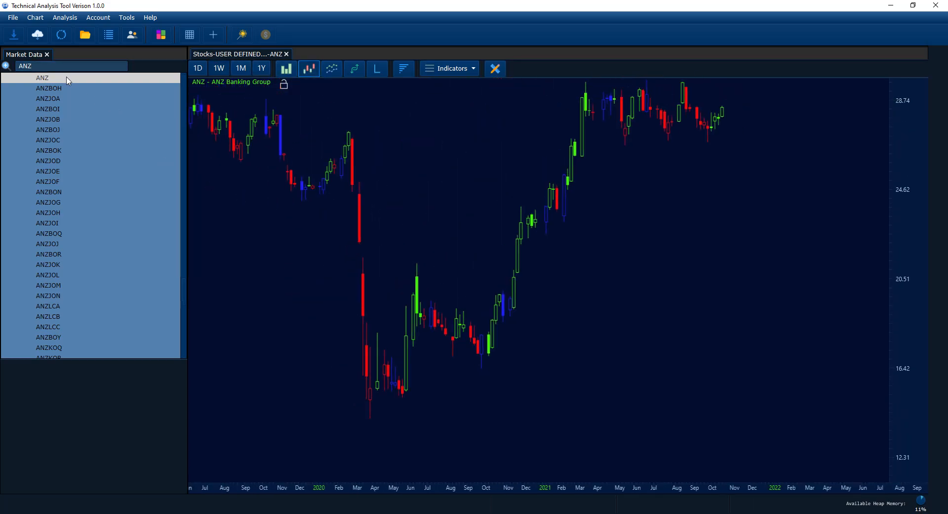
{"action": "left_click_drag", "start_coordinate": [506, 183], "coordinate": [512, 209]}
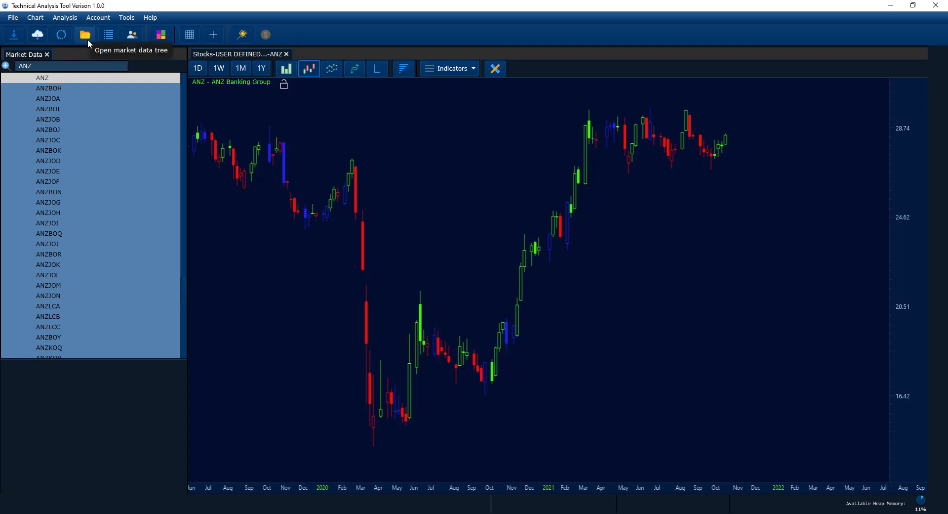
{"action": "left_click", "coordinate": [109, 35]}
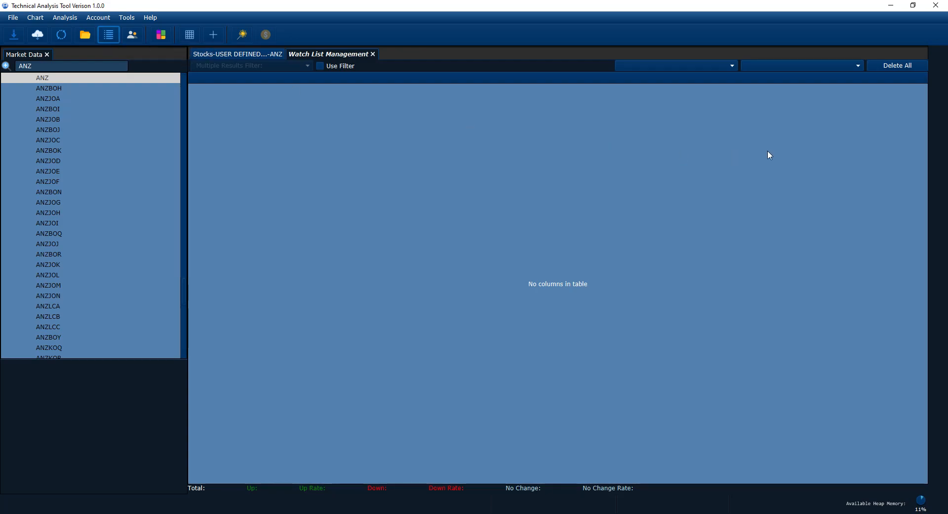
{"action": "left_click", "coordinate": [778, 65]}
{"action": "left_click", "coordinate": [727, 66]}
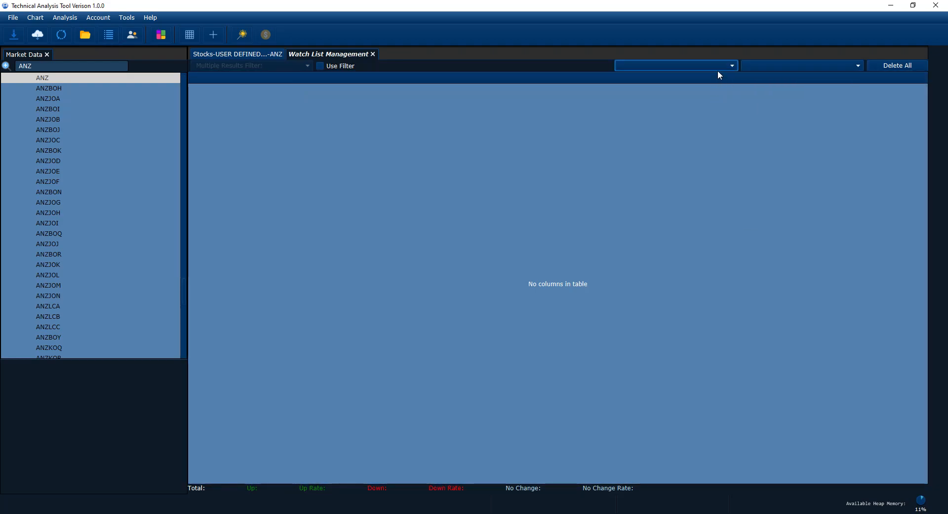
{"action": "left_click", "coordinate": [373, 54]}
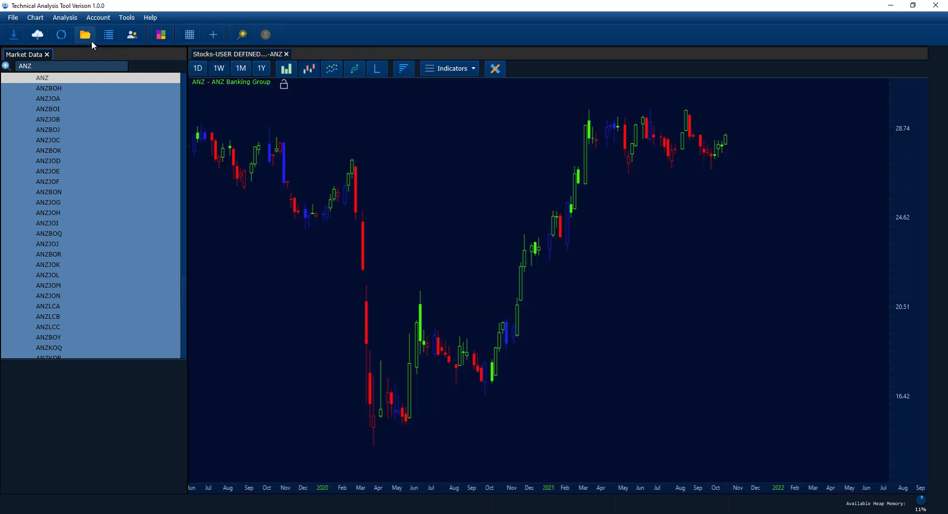
{"action": "left_click", "coordinate": [131, 36]}
Add a human trade account under Trade Accounts with the default $100000.00 initial capital
{"action": "left_click", "coordinate": [51, 83]}
{"action": "right_click", "coordinate": [53, 79]}
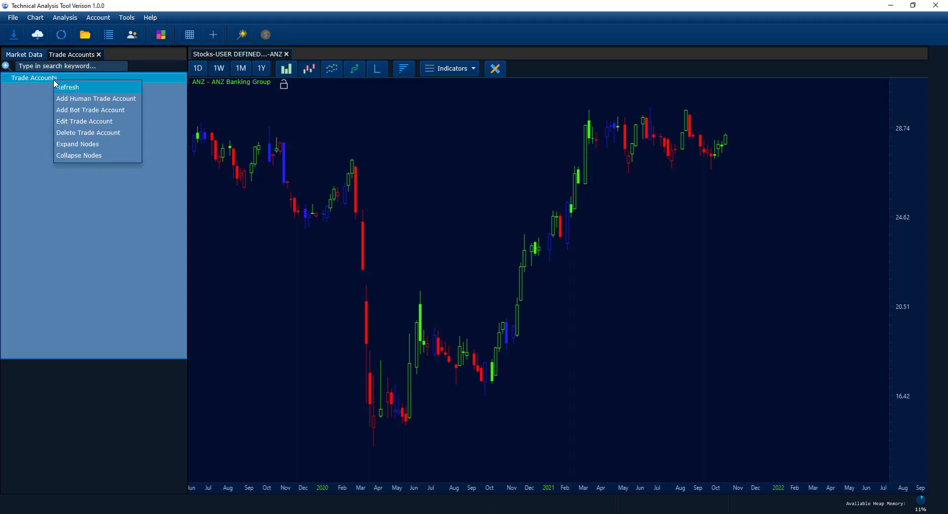
{"action": "left_click", "coordinate": [72, 99]}
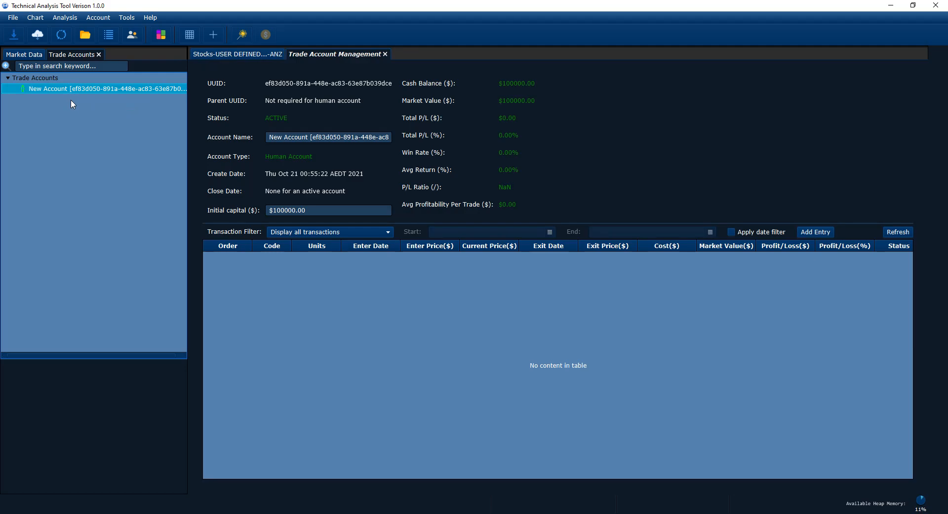
{"action": "triple_click", "coordinate": [319, 211]}
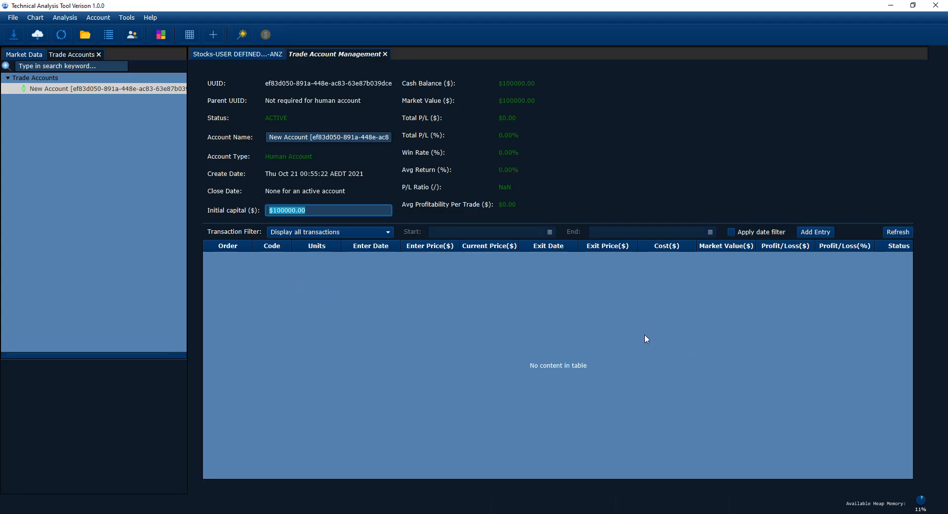
{"action": "left_click", "coordinate": [577, 338]}
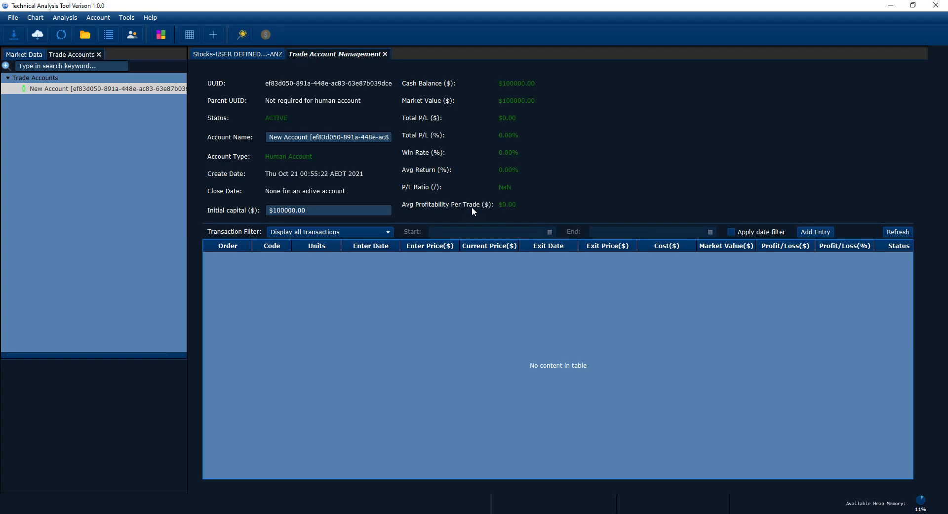
{"action": "right_click", "coordinate": [56, 93]}
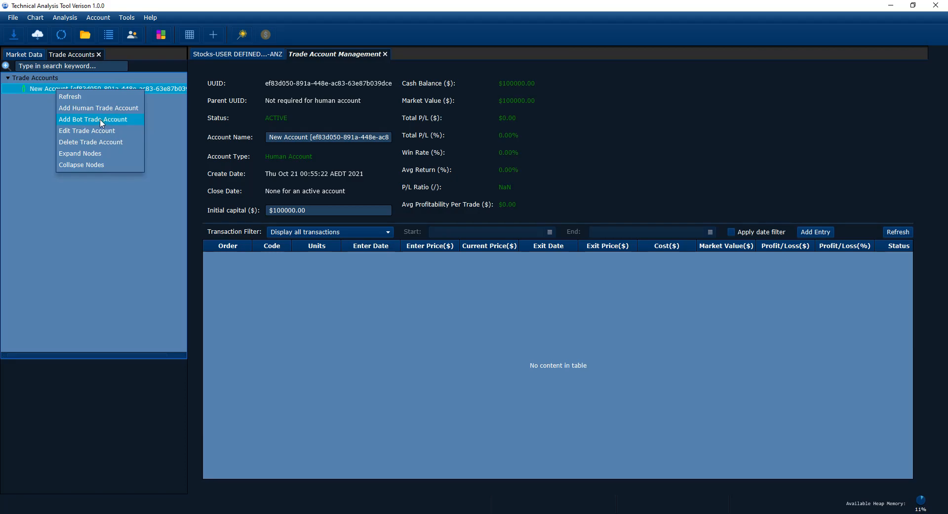
{"action": "left_click", "coordinate": [583, 138]}
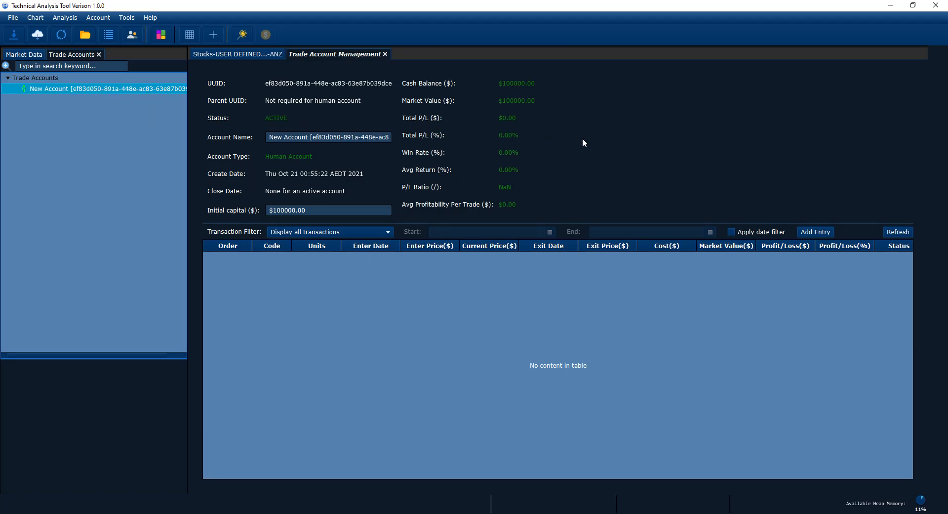
{"action": "left_click", "coordinate": [385, 55]}
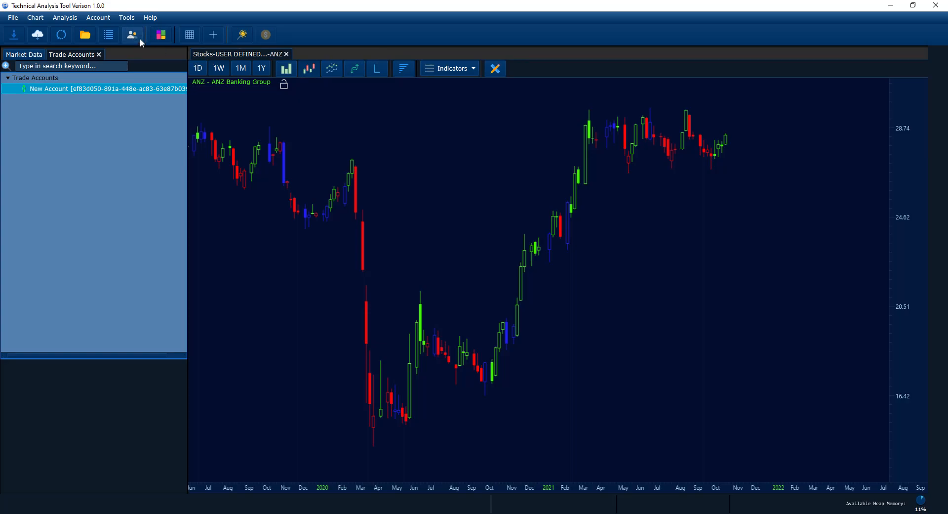
Close Trade Accounts and show Overall Chart Color Settings in an enlarged pane
{"action": "left_click", "coordinate": [98, 54]}
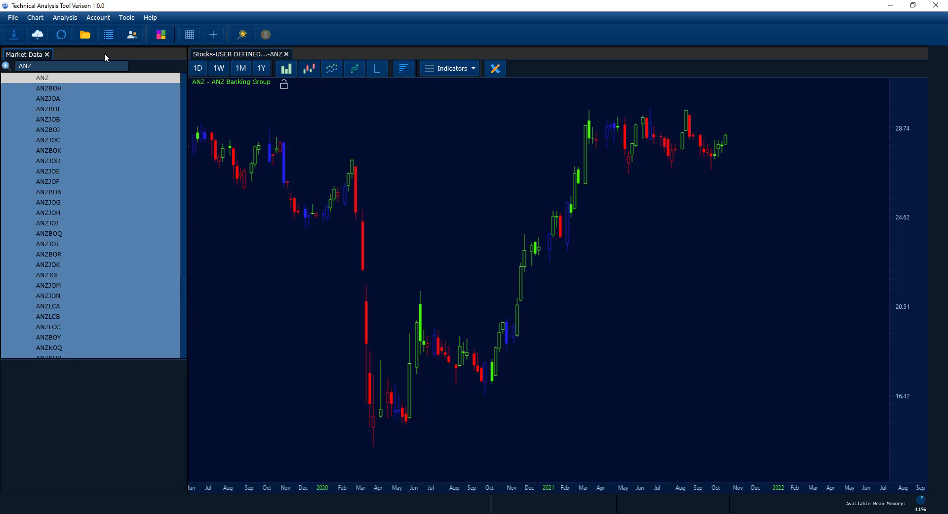
{"action": "left_click", "coordinate": [161, 36]}
{"action": "left_click_drag", "start_coordinate": [150, 357], "coordinate": [176, 226]}
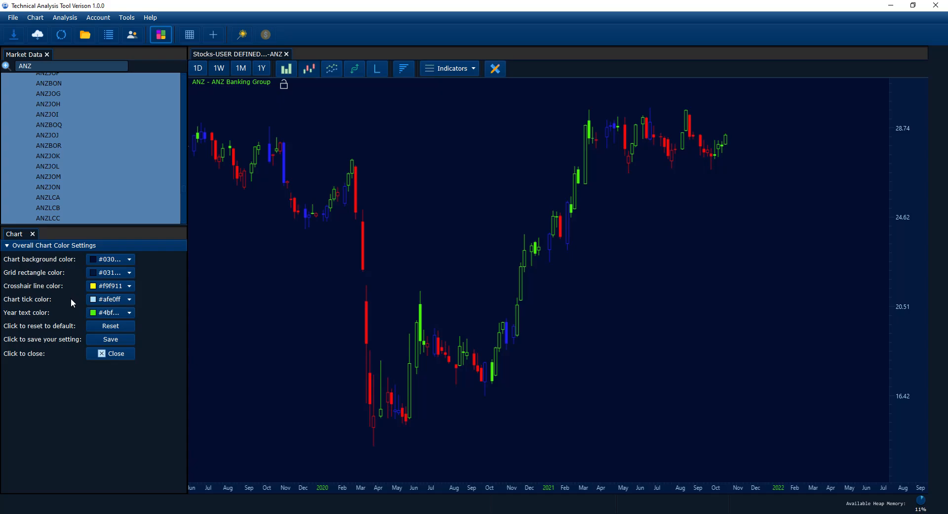
{"action": "left_click", "coordinate": [39, 20]}
{"action": "mouse_move", "coordinate": [36, 32]}
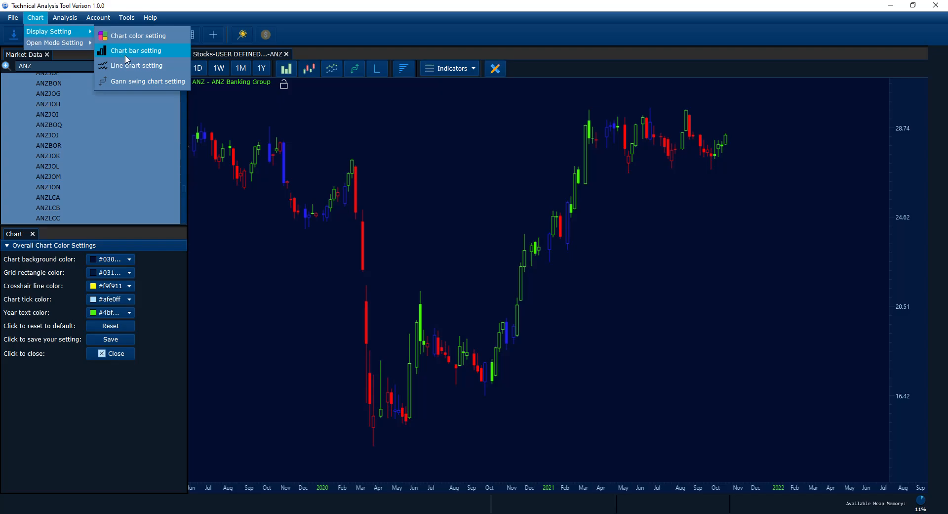
Zoom into the ANZ candles with the grid off and enable the crosshair OHLC readout
{"action": "left_click", "coordinate": [281, 4]}
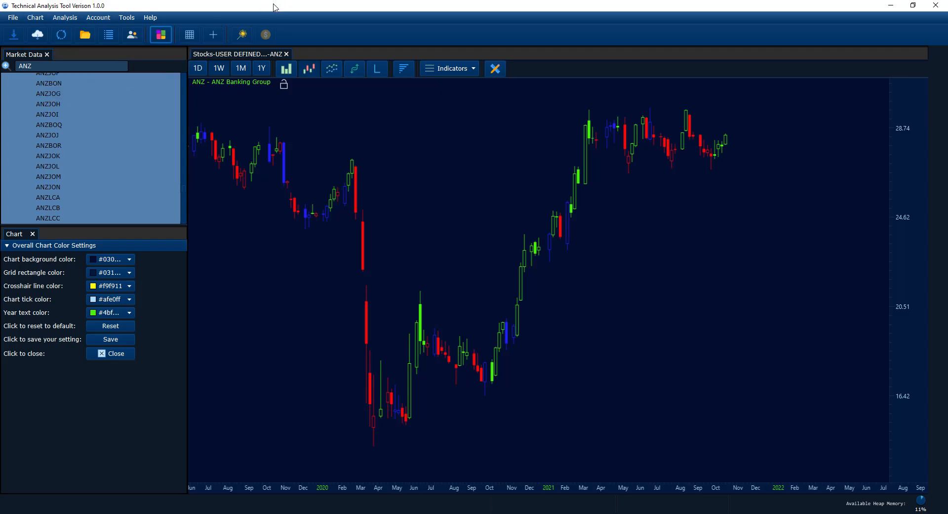
{"action": "left_click", "coordinate": [194, 36]}
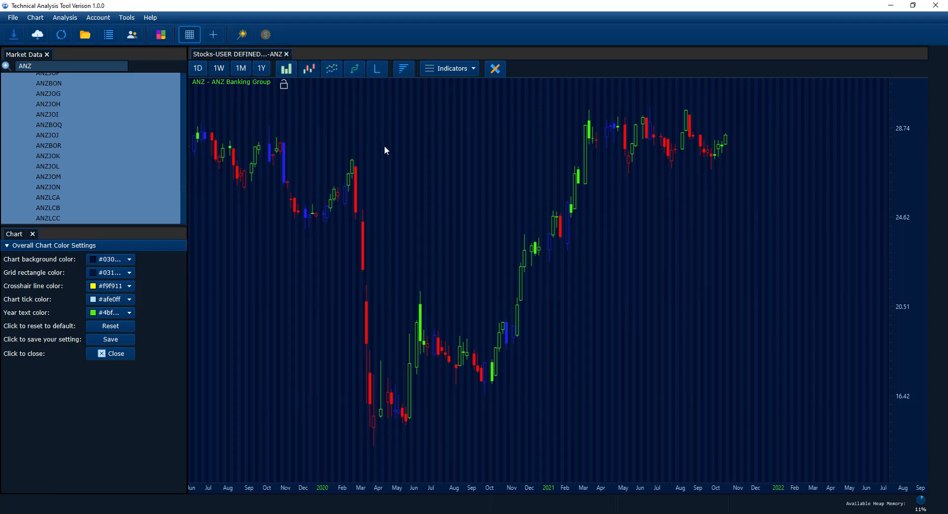
{"action": "left_click_drag", "start_coordinate": [384, 145], "coordinate": [393, 154]}
{"action": "left_click", "coordinate": [183, 32]}
{"action": "left_click", "coordinate": [184, 33]}
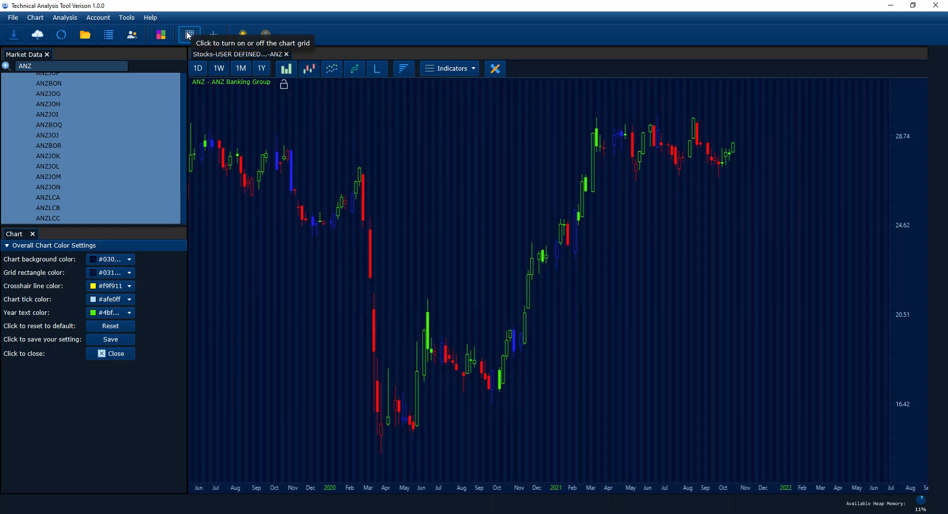
{"action": "left_click_drag", "start_coordinate": [411, 197], "coordinate": [462, 193]}
{"action": "scroll", "coordinate": [512, 289], "scroll_direction": "up", "scroll_amount": 2}
{"action": "left_click_drag", "start_coordinate": [513, 289], "coordinate": [523, 303]}
{"action": "left_click", "coordinate": [189, 35]}
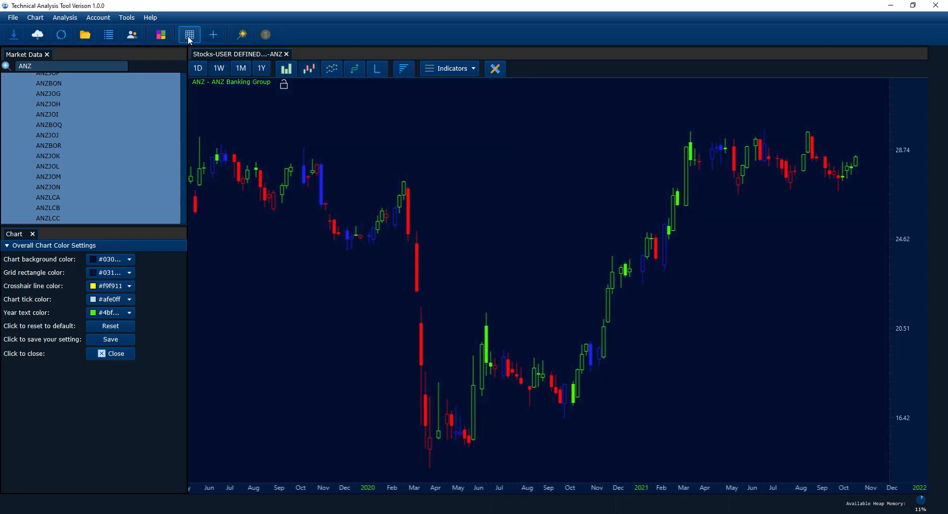
{"action": "left_click", "coordinate": [218, 40]}
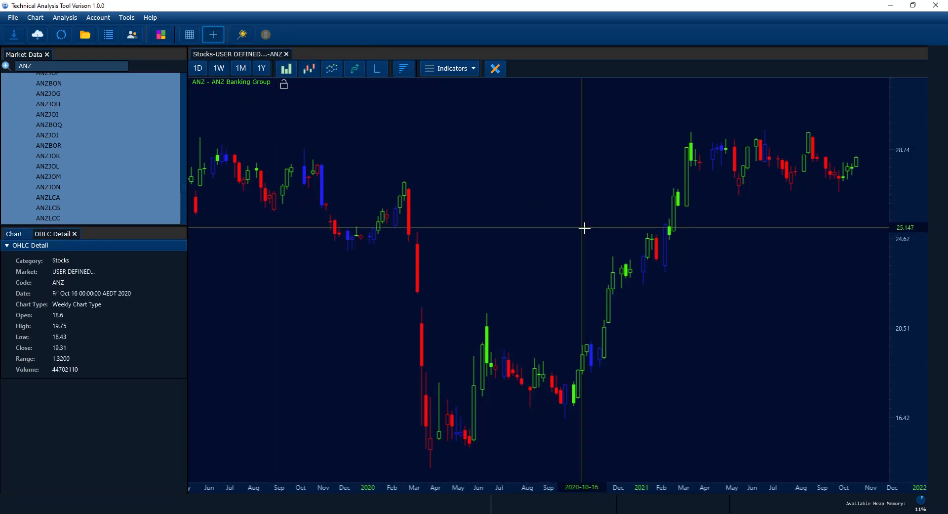
Zoom further into the weekly candles, swap OHLC Detail for colour settings, and pan to later weeks
{"action": "scroll", "coordinate": [582, 231], "scroll_direction": "up", "scroll_amount": 2}
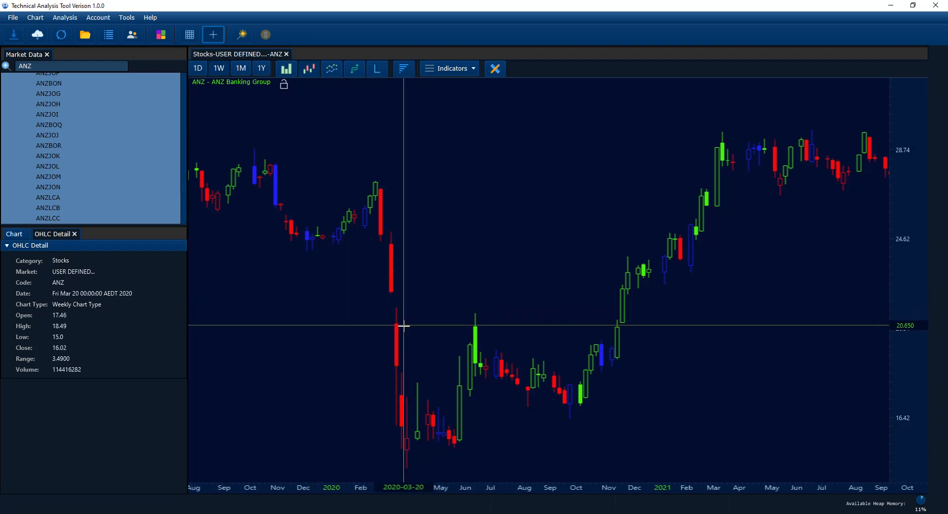
{"action": "scroll", "coordinate": [401, 326], "scroll_direction": "up", "scroll_amount": 1}
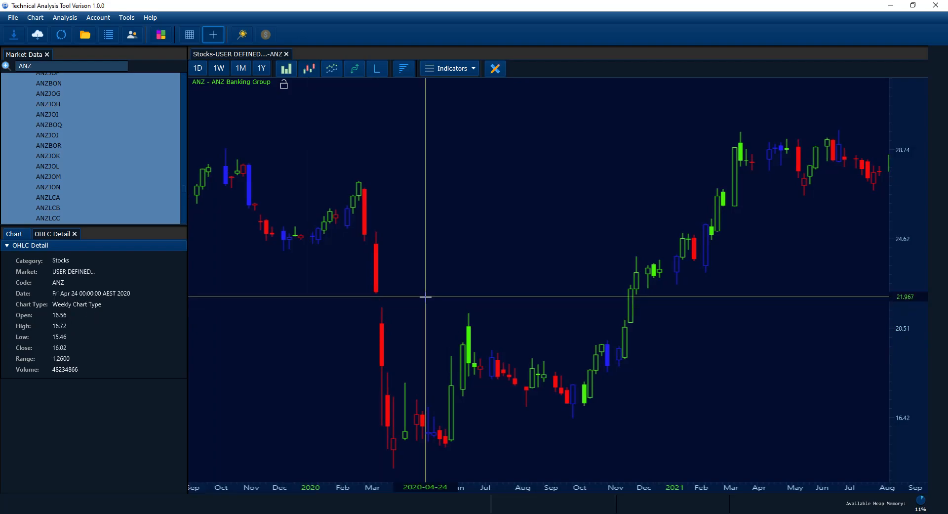
{"action": "left_click", "coordinate": [214, 35]}
{"action": "left_click_drag", "start_coordinate": [533, 225], "coordinate": [464, 224]}
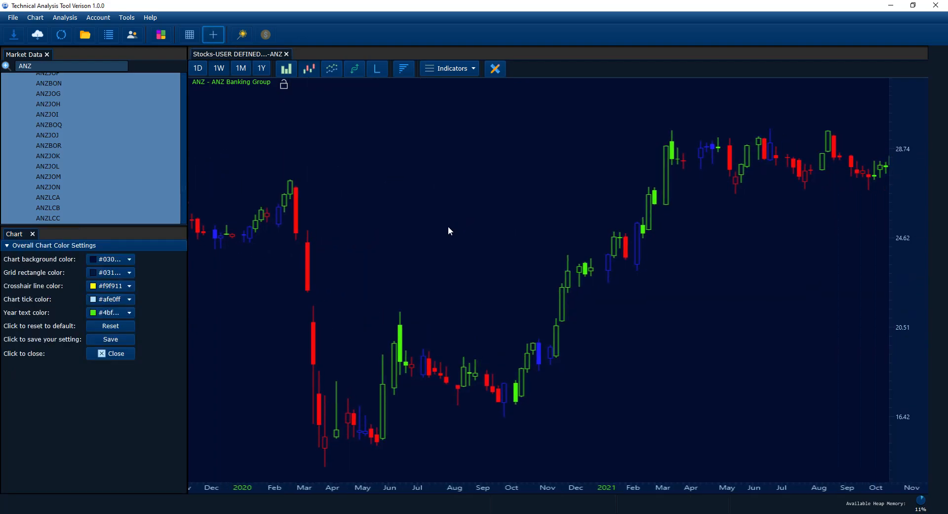
Enable unified chart opening mode, then close the ANZ Banking Group chart tab
{"action": "left_click", "coordinate": [243, 38]}
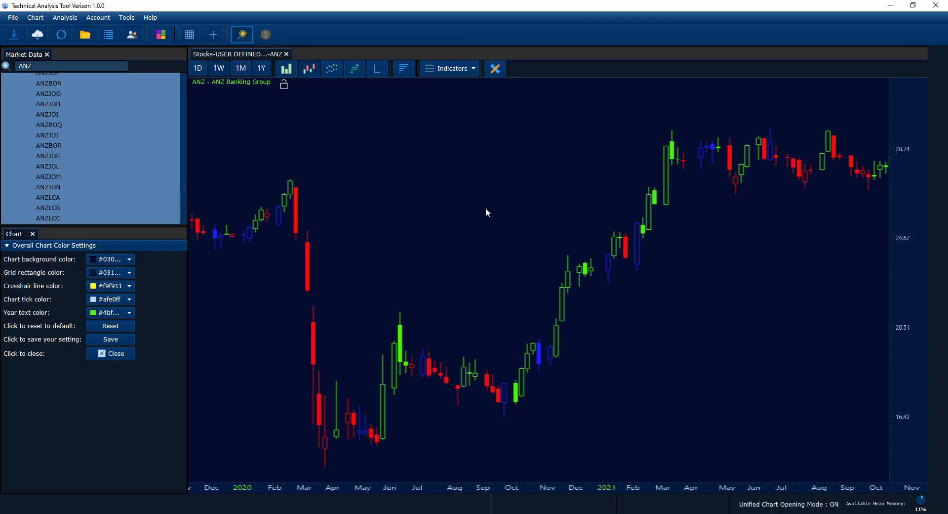
{"action": "scroll", "coordinate": [467, 217], "scroll_direction": "down", "scroll_amount": 3}
{"action": "left_click_drag", "start_coordinate": [506, 215], "coordinate": [483, 221]}
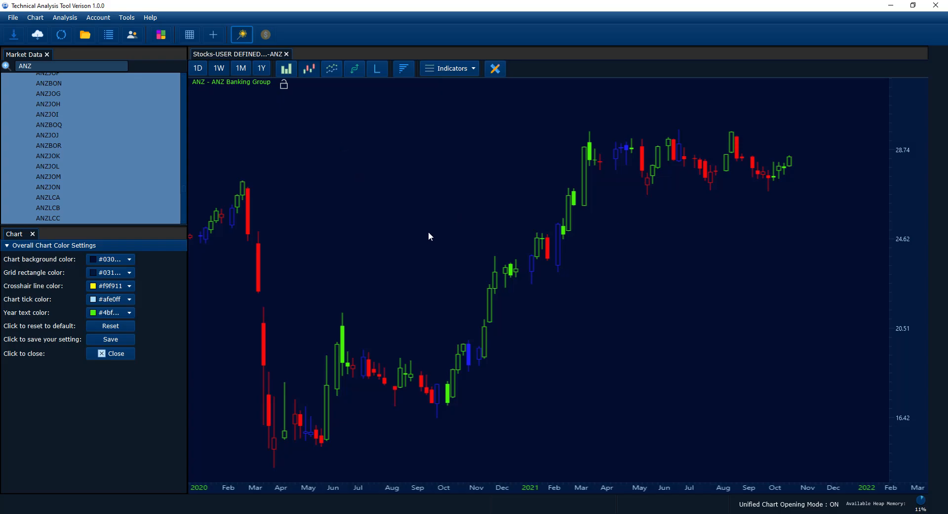
{"action": "left_click", "coordinate": [286, 54]}
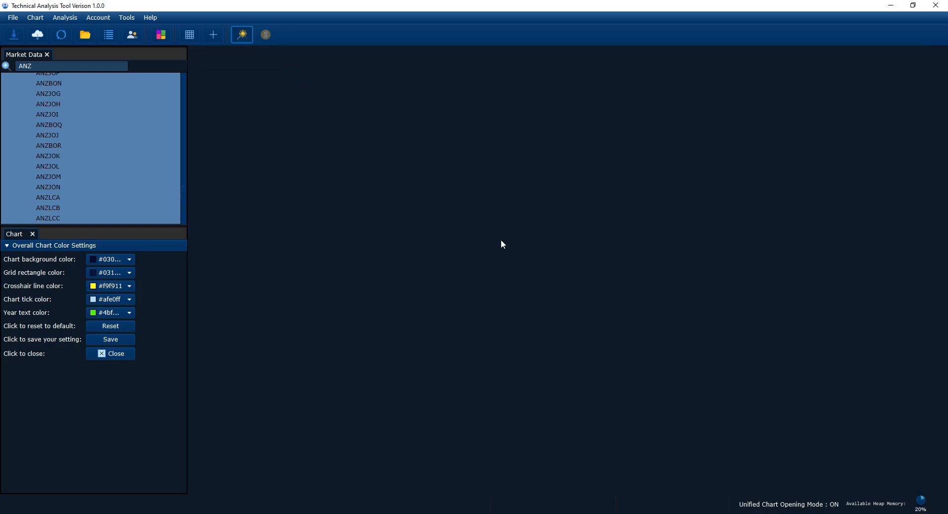
{"action": "scroll", "coordinate": [53, 82], "scroll_direction": "up", "scroll_amount": 5}
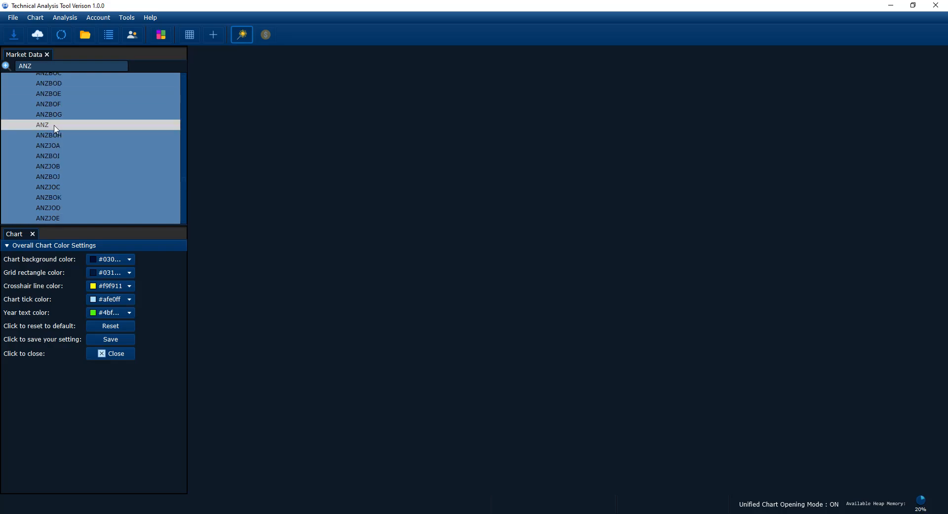
Reopen ANZ as a candlestick chart, pan to earlier months, then search the market list for CBA
{"action": "double_click", "coordinate": [55, 126]}
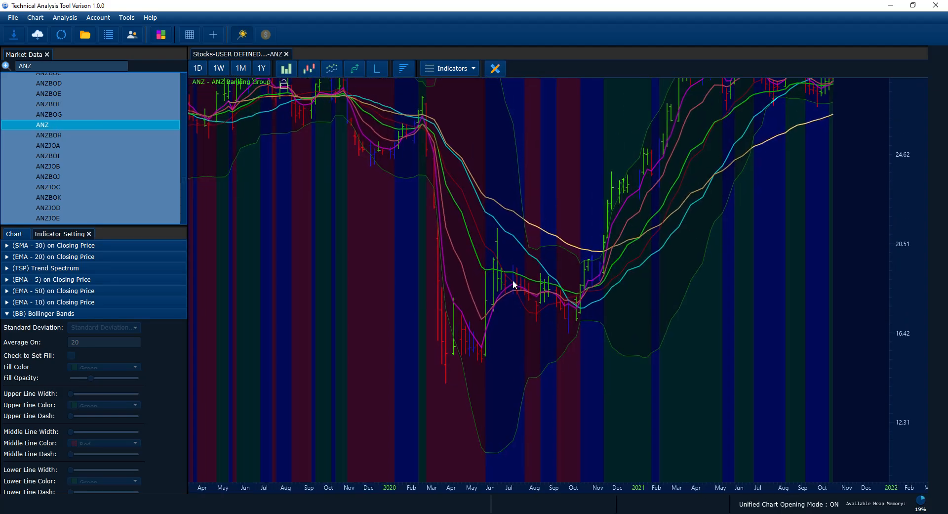
{"action": "left_click", "coordinate": [307, 69]}
{"action": "scroll", "coordinate": [902, 217], "scroll_direction": "down", "scroll_amount": 6}
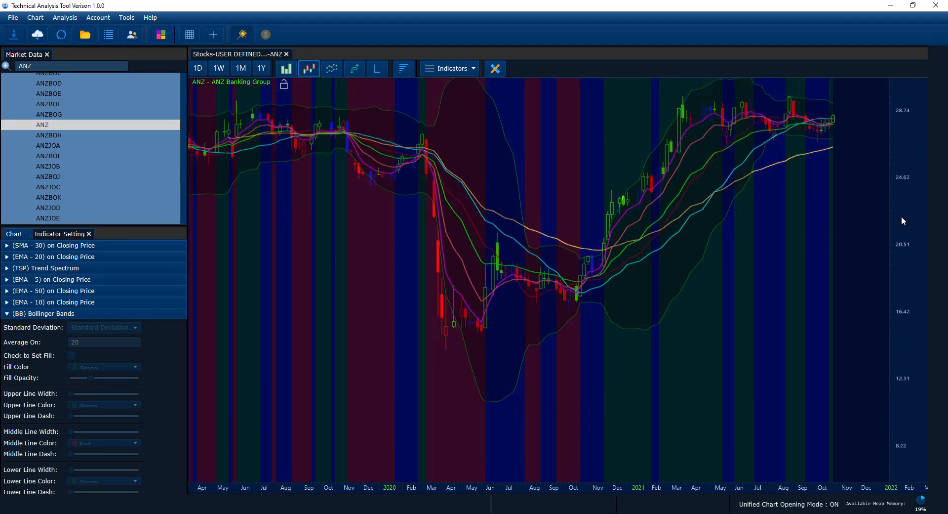
{"action": "left_click_drag", "start_coordinate": [684, 286], "coordinate": [647, 316]}
{"action": "scroll", "coordinate": [653, 316], "scroll_direction": "down", "scroll_amount": 3}
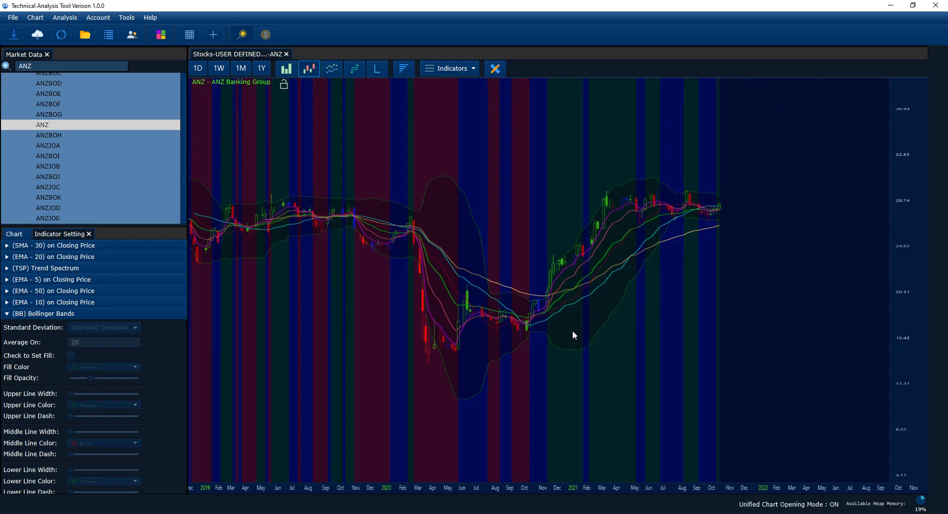
{"action": "left_click_drag", "start_coordinate": [572, 330], "coordinate": [629, 328]}
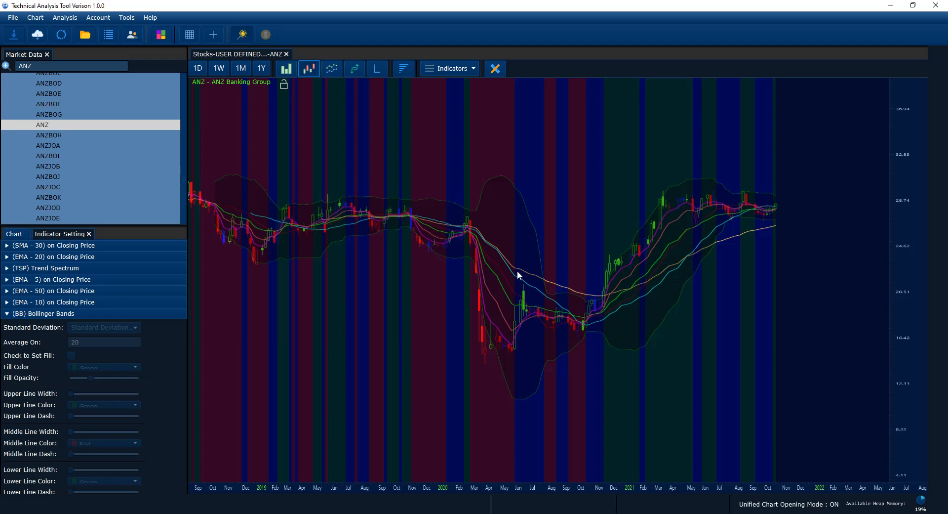
{"action": "left_click_drag", "start_coordinate": [434, 244], "coordinate": [464, 329]}
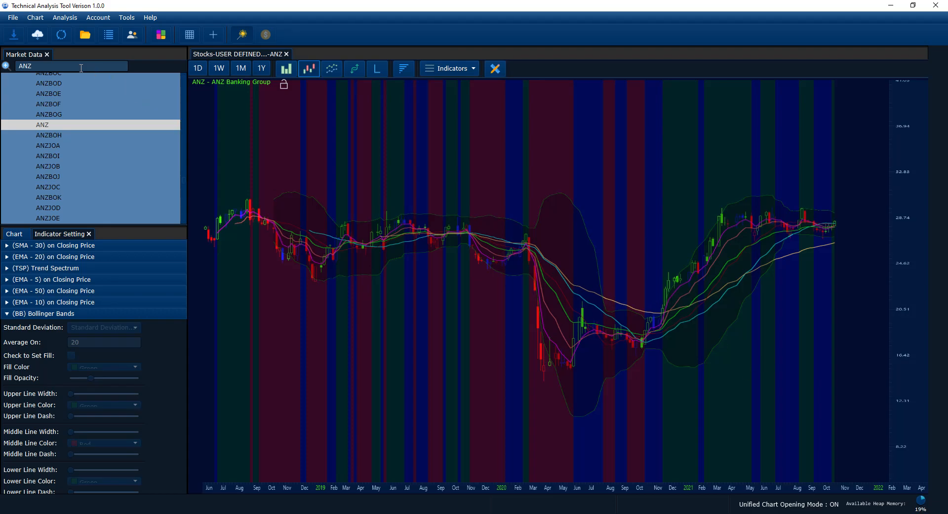
{"action": "left_click", "coordinate": [67, 69]}
{"action": "type", "text": "CBA"}
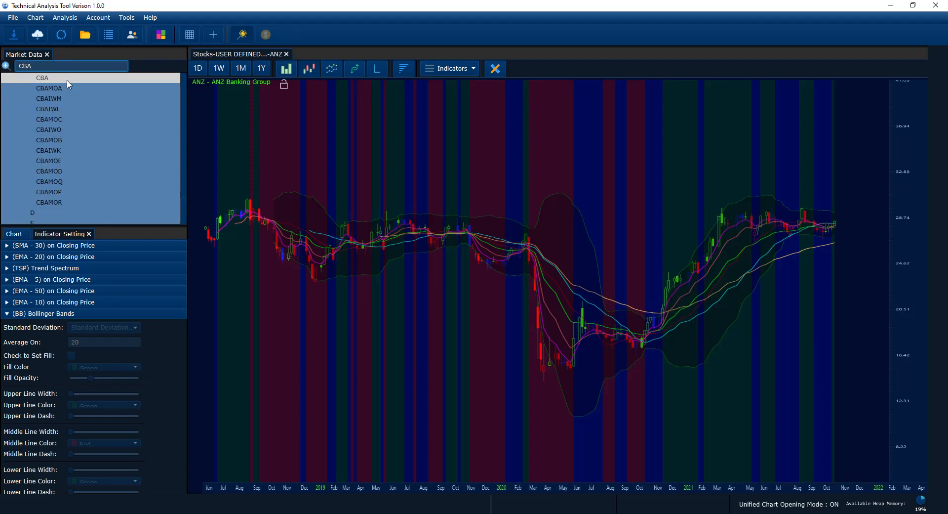
Open the CBA chart in a new tab as candlesticks, panned to reveal 2018 data
{"action": "key", "text": "Return"}
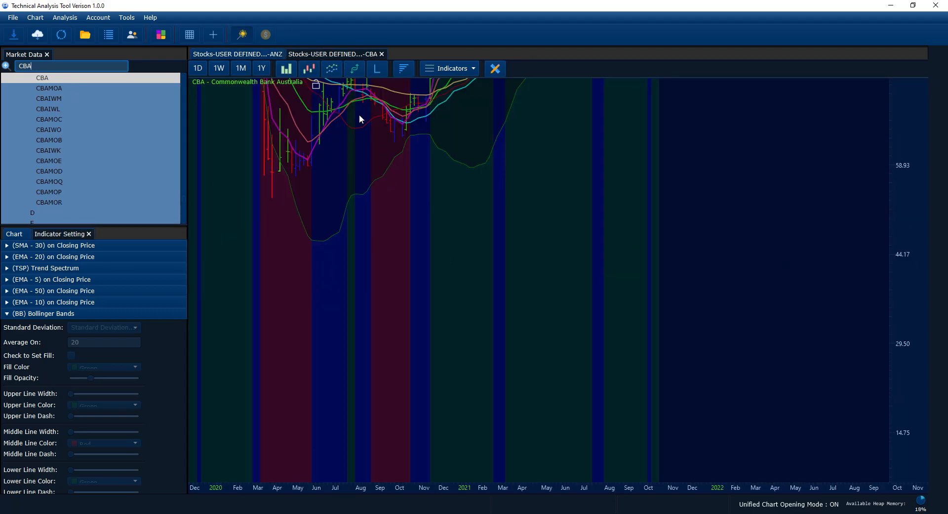
{"action": "left_click", "coordinate": [311, 67]}
{"action": "left_click_drag", "start_coordinate": [427, 223], "coordinate": [614, 403]}
{"action": "scroll", "coordinate": [603, 339], "scroll_direction": "down", "scroll_amount": 1}
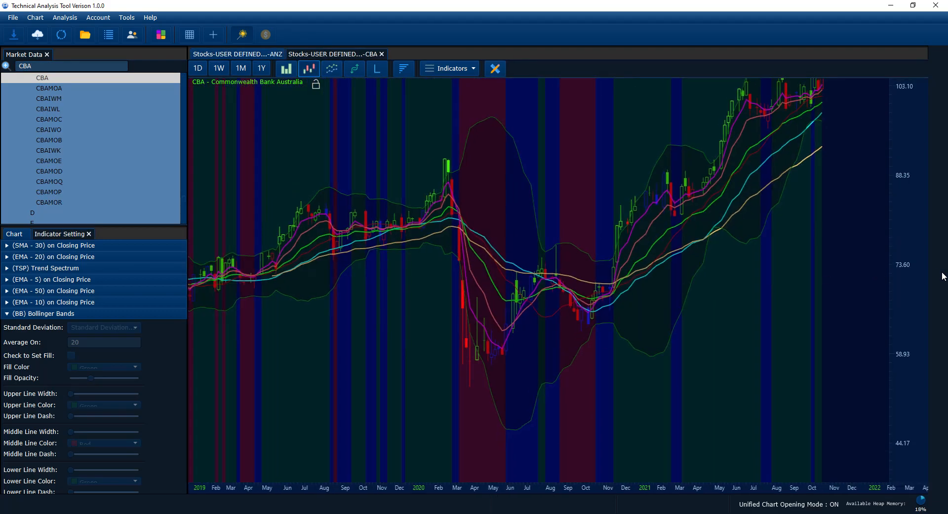
{"action": "scroll", "coordinate": [912, 281], "scroll_direction": "down", "scroll_amount": 1}
{"action": "scroll", "coordinate": [911, 280], "scroll_direction": "down", "scroll_amount": 2}
{"action": "scroll", "coordinate": [592, 288], "scroll_direction": "down", "scroll_amount": 2}
{"action": "left_click_drag", "start_coordinate": [507, 328], "coordinate": [473, 332]}
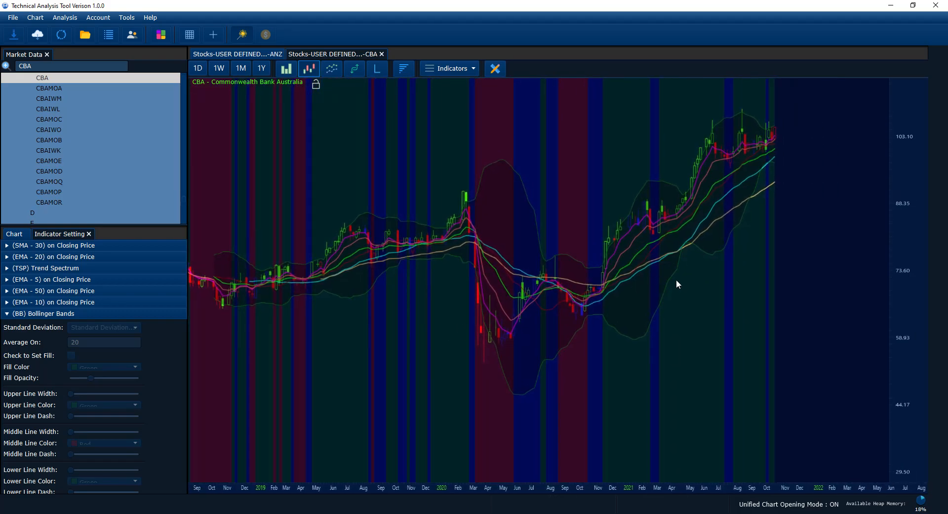
{"action": "scroll", "coordinate": [697, 286], "scroll_direction": "up", "scroll_amount": 1}
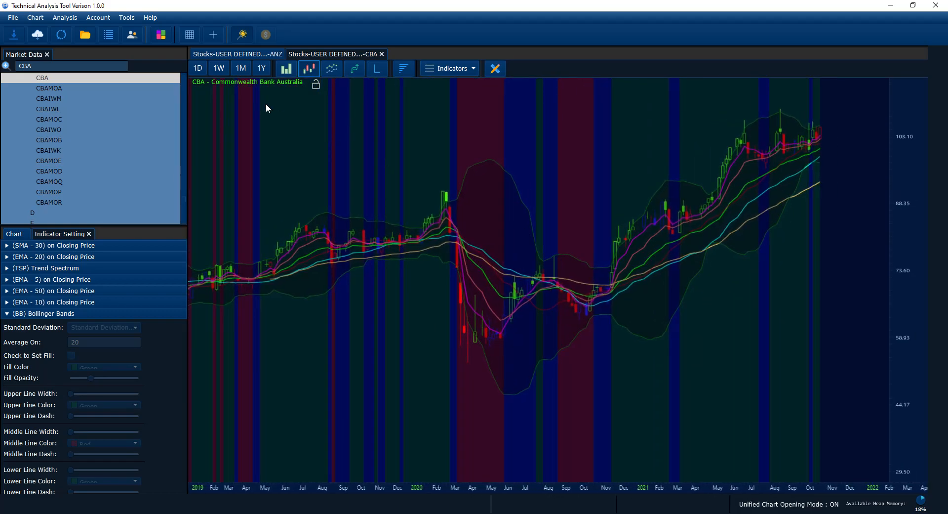
Turn off unified chart opening, open NAB as candlesticks in a new tab, and show Trade Accounts
{"action": "left_click", "coordinate": [241, 35]}
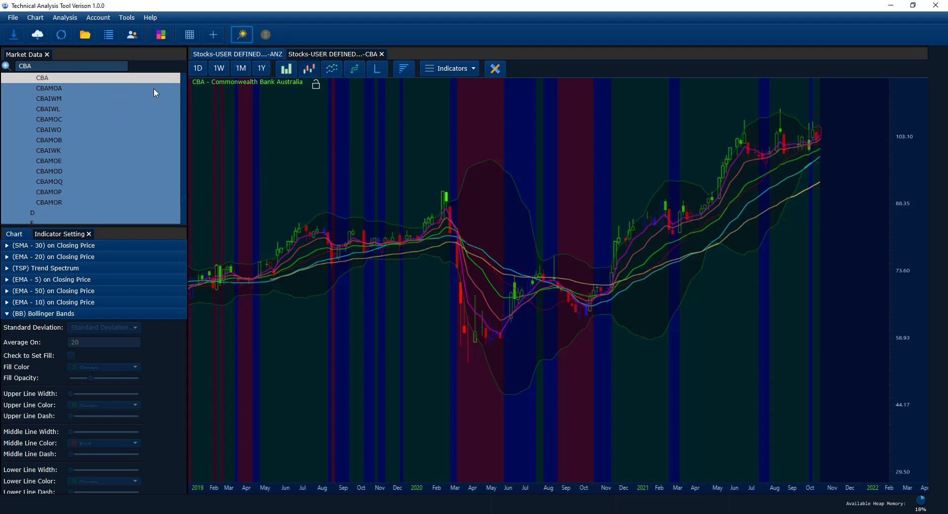
{"action": "left_click", "coordinate": [53, 66]}
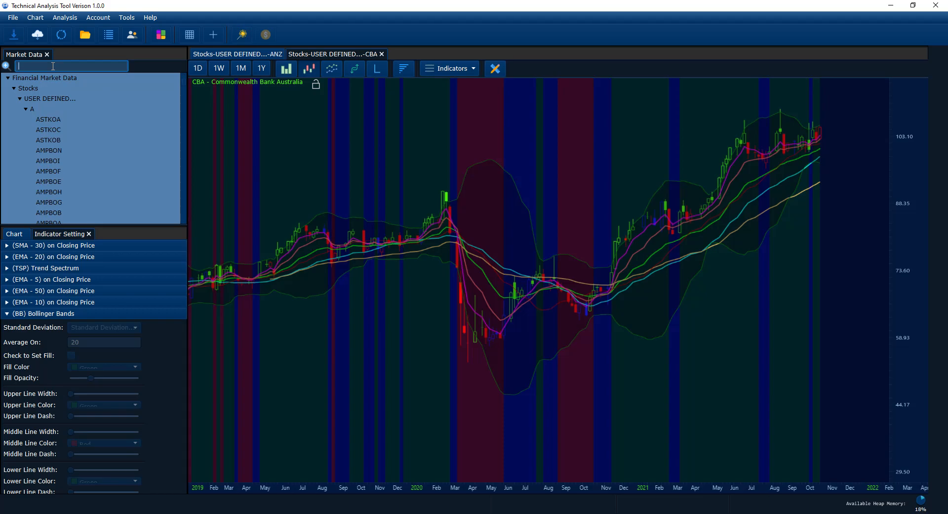
{"action": "type", "text": "NA"}
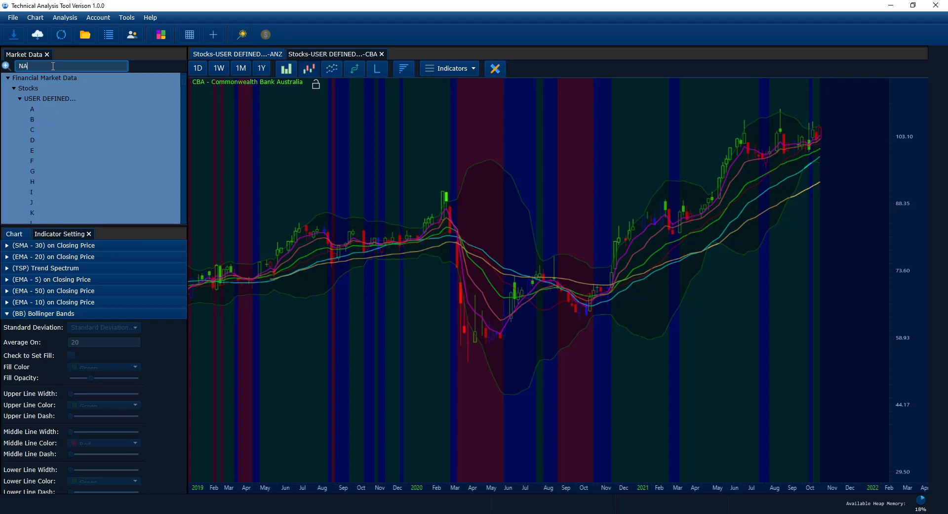
{"action": "type", "text": "B"}
{"action": "key", "text": "Return"}
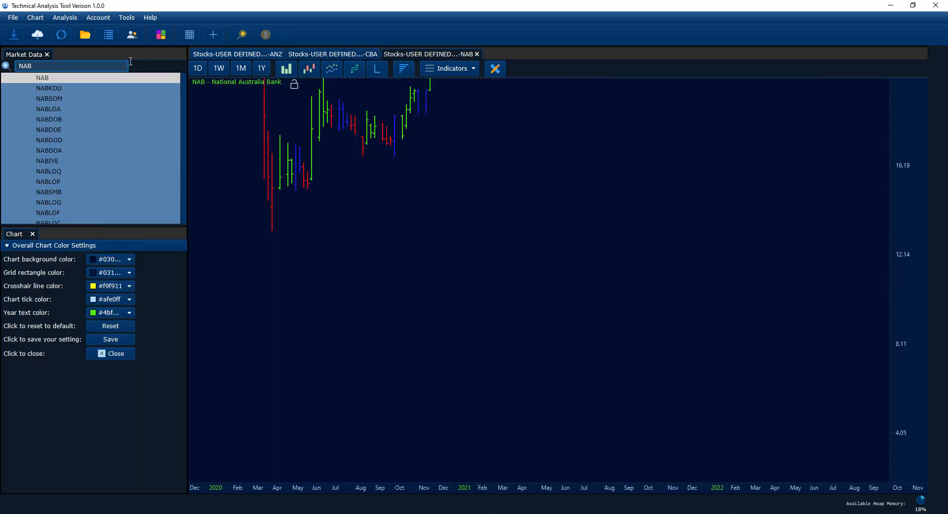
{"action": "left_click", "coordinate": [309, 68]}
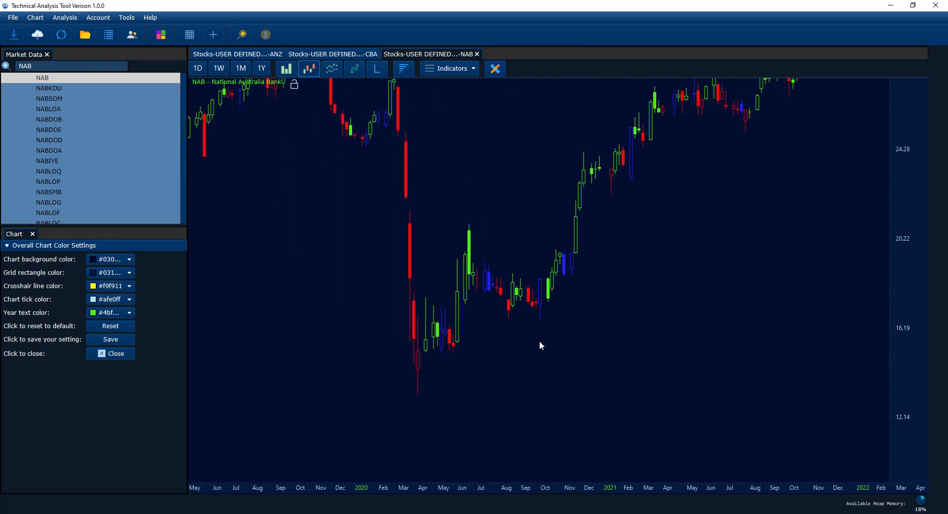
{"action": "scroll", "coordinate": [538, 339], "scroll_direction": "down", "scroll_amount": 2}
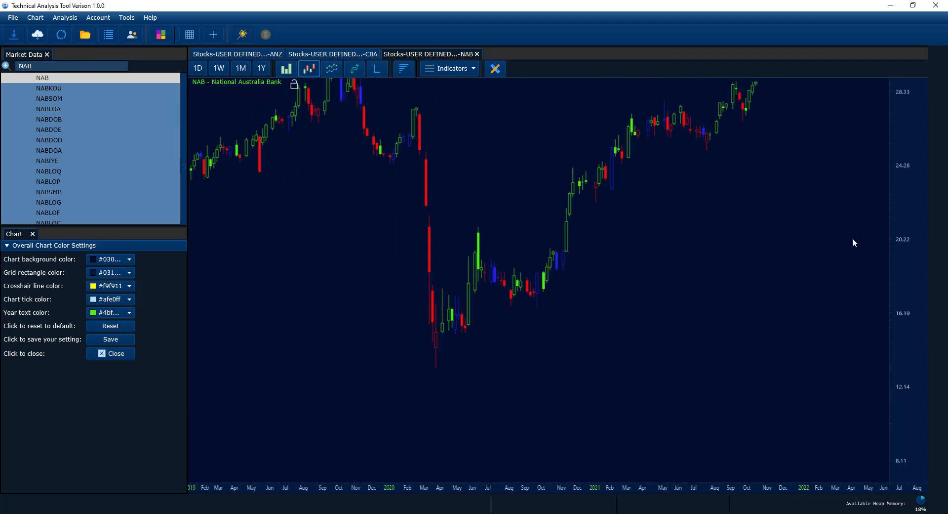
{"action": "scroll", "coordinate": [774, 307], "scroll_direction": "up", "scroll_amount": 1}
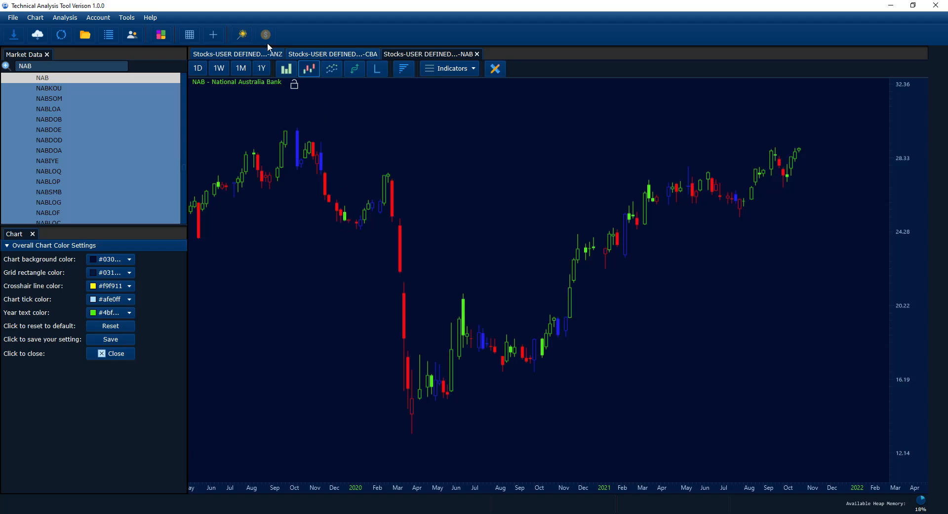
{"action": "left_click_drag", "start_coordinate": [297, 224], "coordinate": [370, 269]}
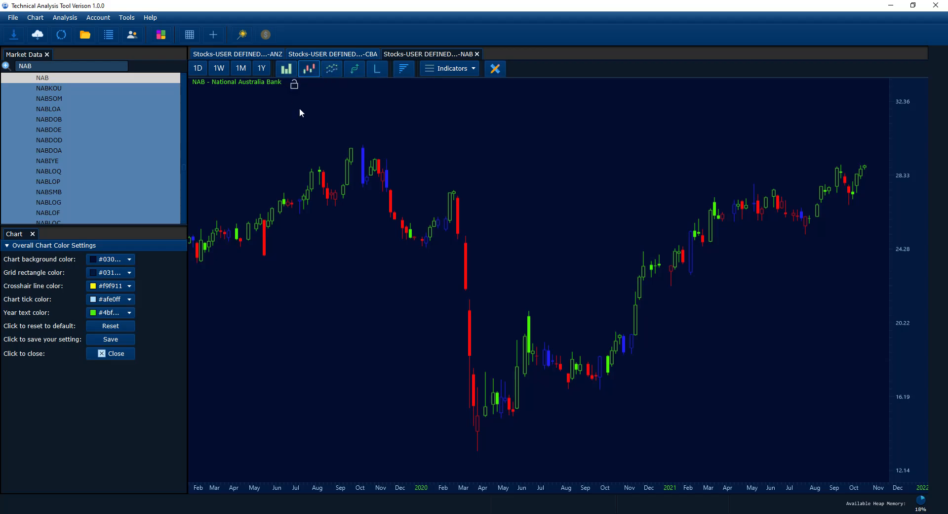
{"action": "left_click", "coordinate": [135, 37]}
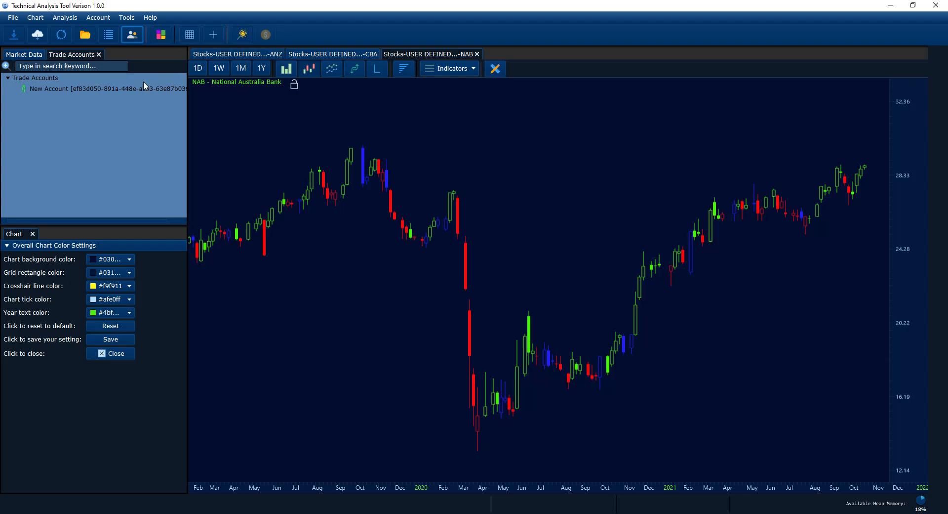
Select the New Account row, then pan the NAB chart to show June 2018 onward
{"action": "left_click", "coordinate": [129, 88]}
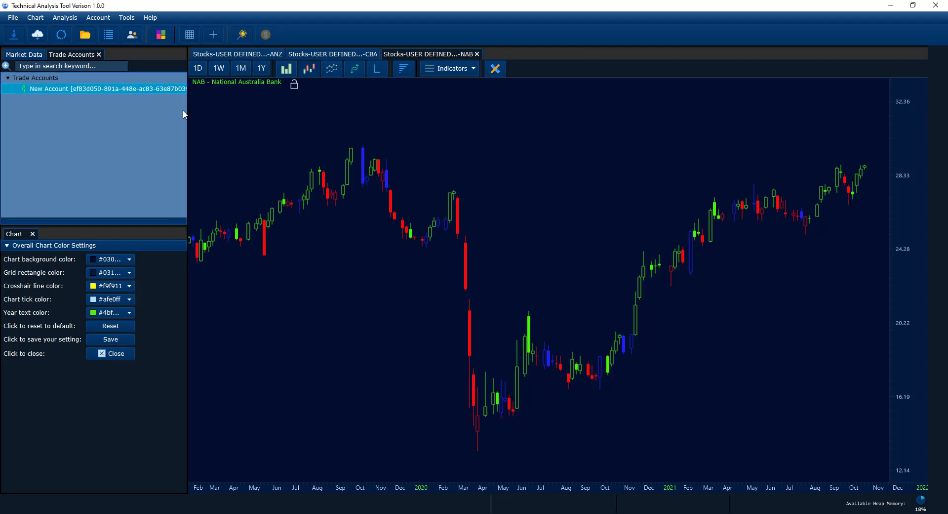
{"action": "left_click_drag", "start_coordinate": [319, 178], "coordinate": [467, 279]}
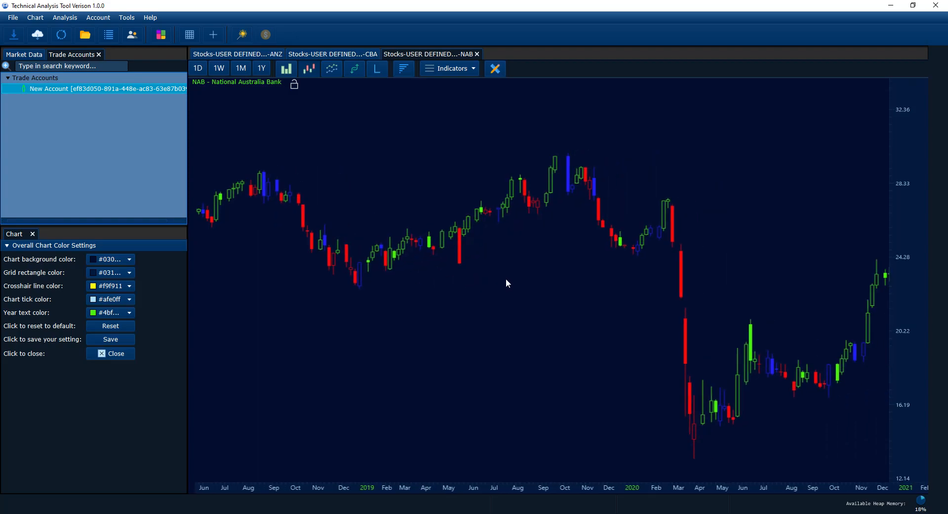
{"action": "left_click_drag", "start_coordinate": [529, 281], "coordinate": [503, 280]}
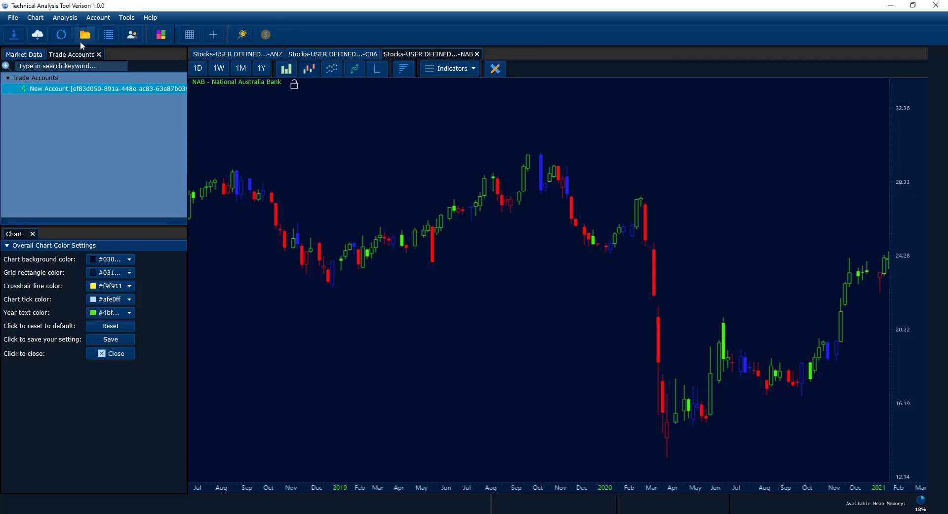
{"action": "left_click_drag", "start_coordinate": [435, 141], "coordinate": [406, 124]}
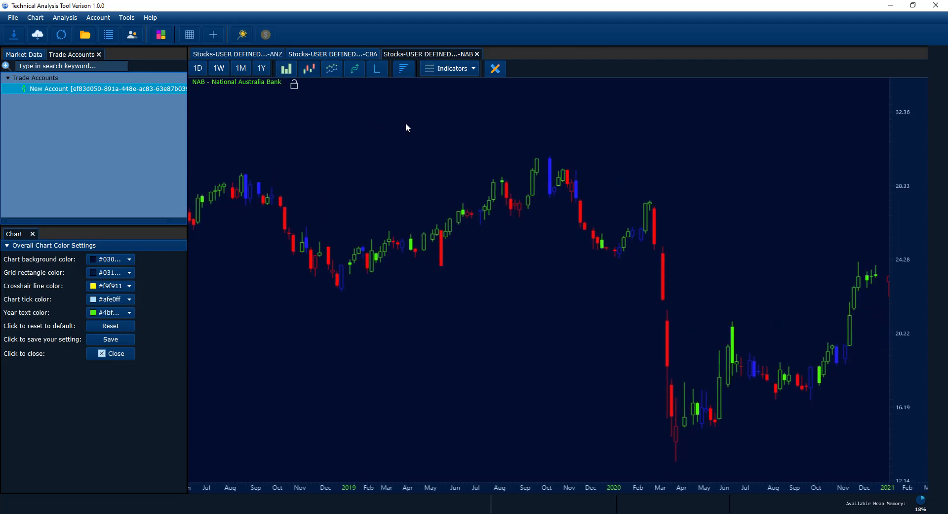
Switch the NAB chart to daily candles and then to weekly candles
{"action": "left_click", "coordinate": [201, 69]}
{"action": "left_click_drag", "start_coordinate": [445, 225], "coordinate": [479, 321]}
{"action": "scroll", "coordinate": [457, 221], "scroll_direction": "down", "scroll_amount": 3}
{"action": "scroll", "coordinate": [479, 321], "scroll_direction": "down", "scroll_amount": 1}
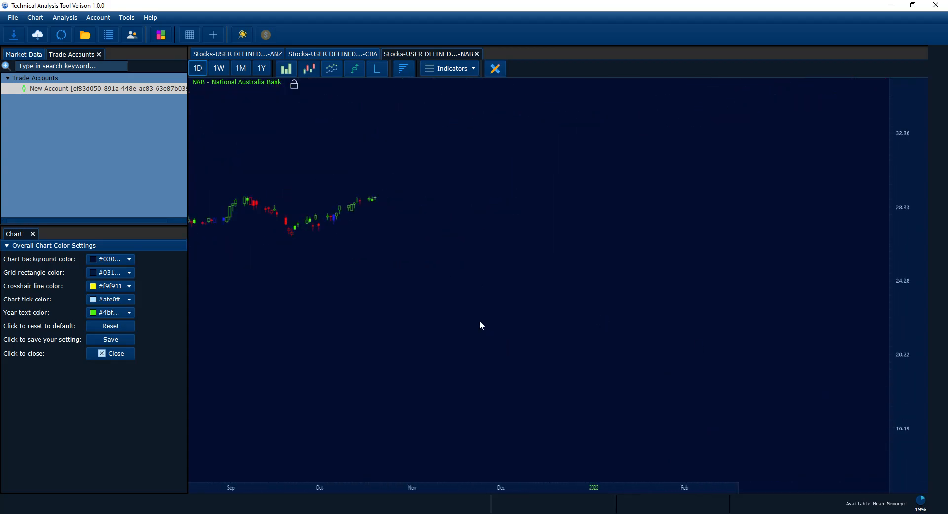
{"action": "left_click", "coordinate": [220, 68]}
{"action": "scroll", "coordinate": [319, 309], "scroll_direction": "up", "scroll_amount": 2}
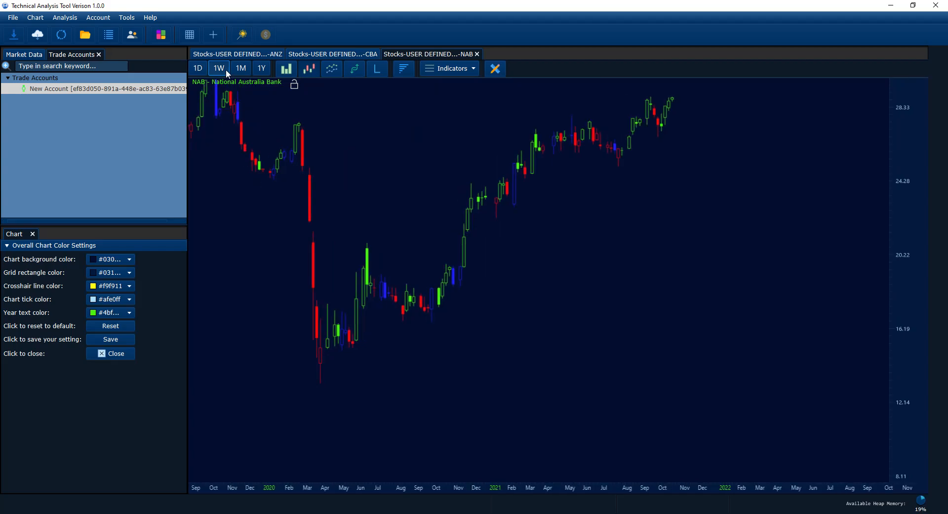
Try monthly and yearly NAB candles, then return the chart to weekly
{"action": "left_click", "coordinate": [242, 69]}
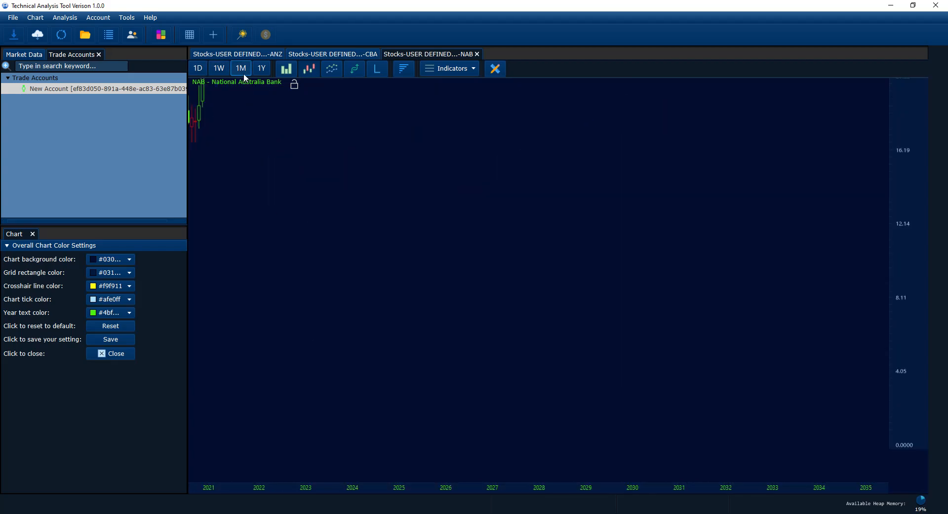
{"action": "left_click", "coordinate": [259, 72]}
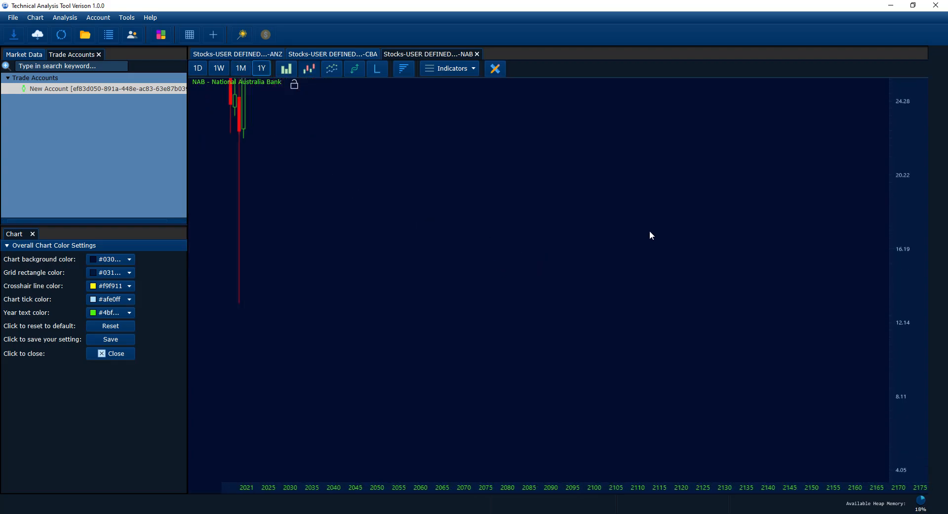
{"action": "scroll", "coordinate": [898, 224], "scroll_direction": "down", "scroll_amount": 5}
{"action": "left_click_drag", "start_coordinate": [772, 277], "coordinate": [758, 349]}
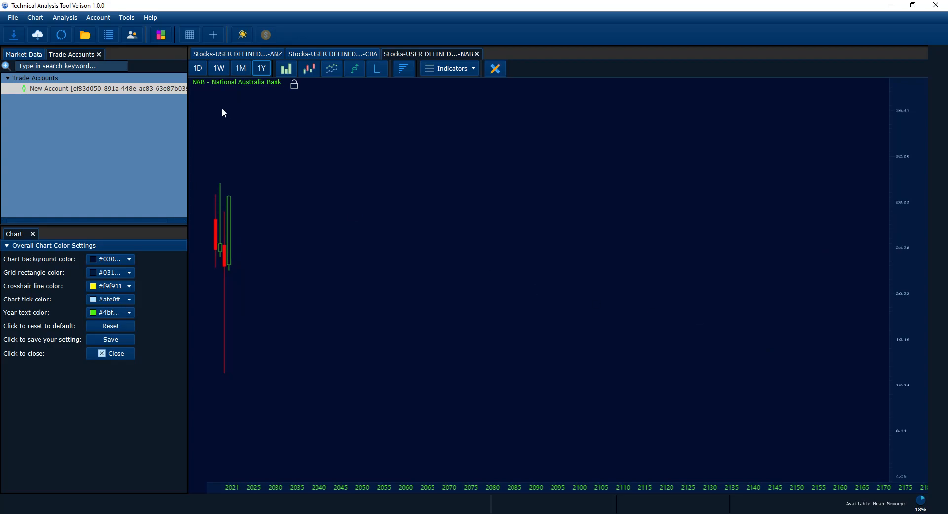
{"action": "scroll", "coordinate": [280, 182], "scroll_direction": "up", "scroll_amount": 2}
{"action": "left_click_drag", "start_coordinate": [291, 166], "coordinate": [347, 123]}
{"action": "left_click", "coordinate": [220, 70]}
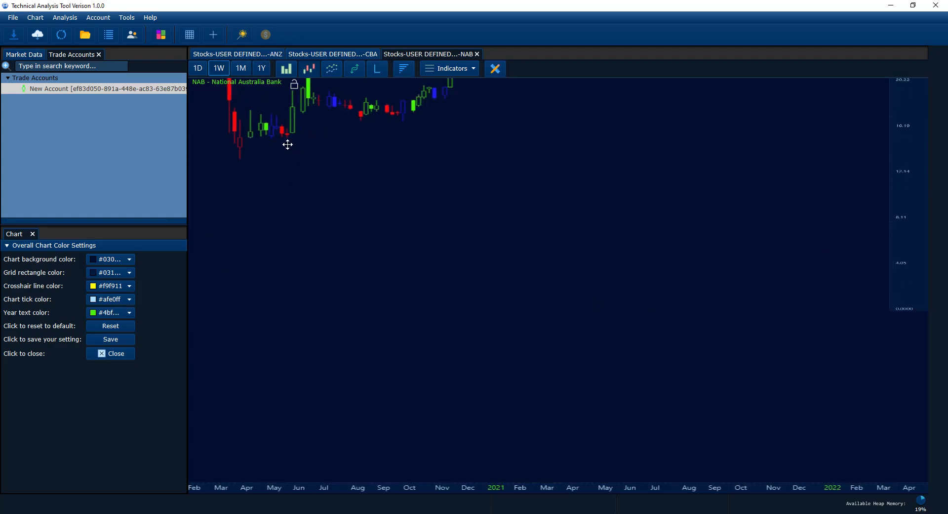
{"action": "left_click_drag", "start_coordinate": [323, 326], "coordinate": [452, 324]}
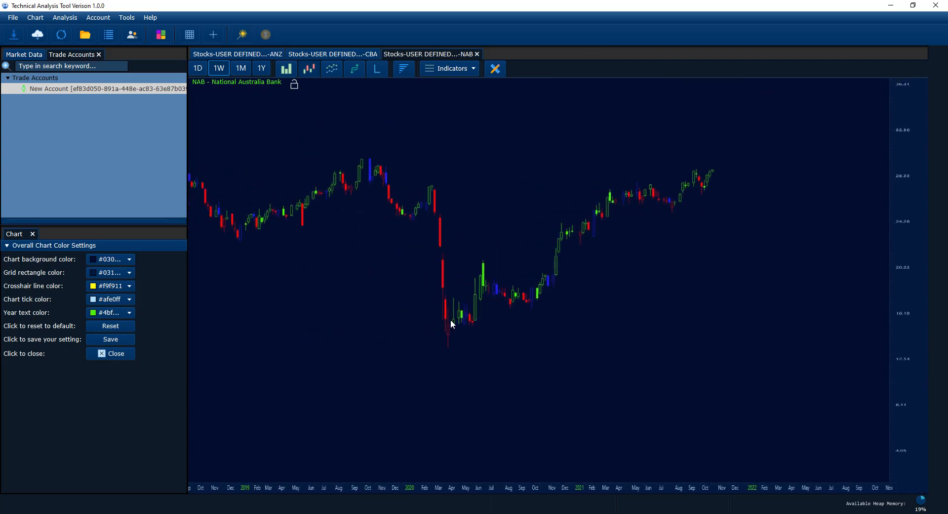
{"action": "left_click_drag", "start_coordinate": [371, 220], "coordinate": [427, 239]}
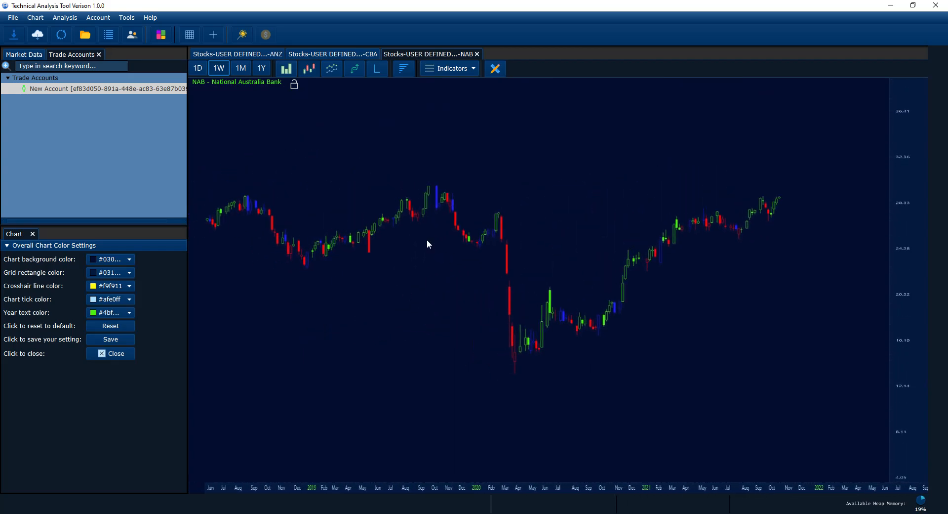
{"action": "left_click", "coordinate": [289, 73]}
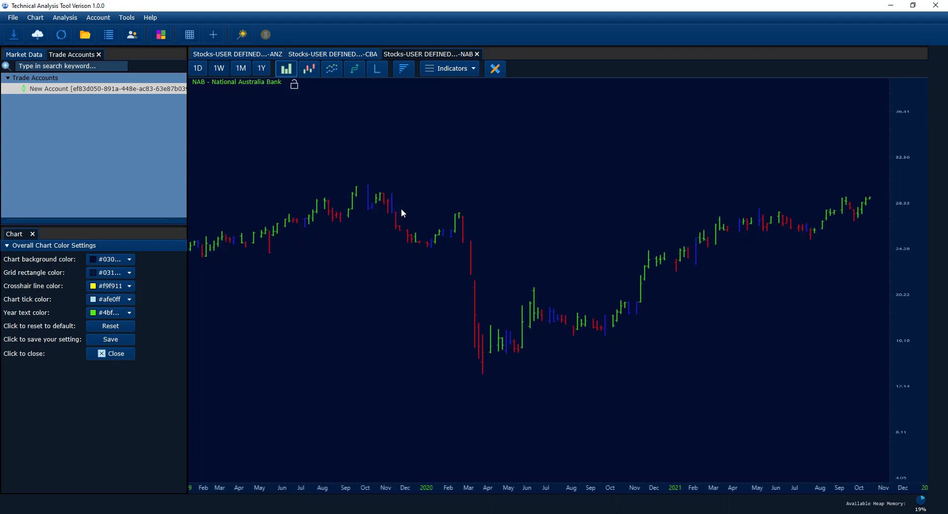
{"action": "left_click_drag", "start_coordinate": [645, 237], "coordinate": [523, 256]}
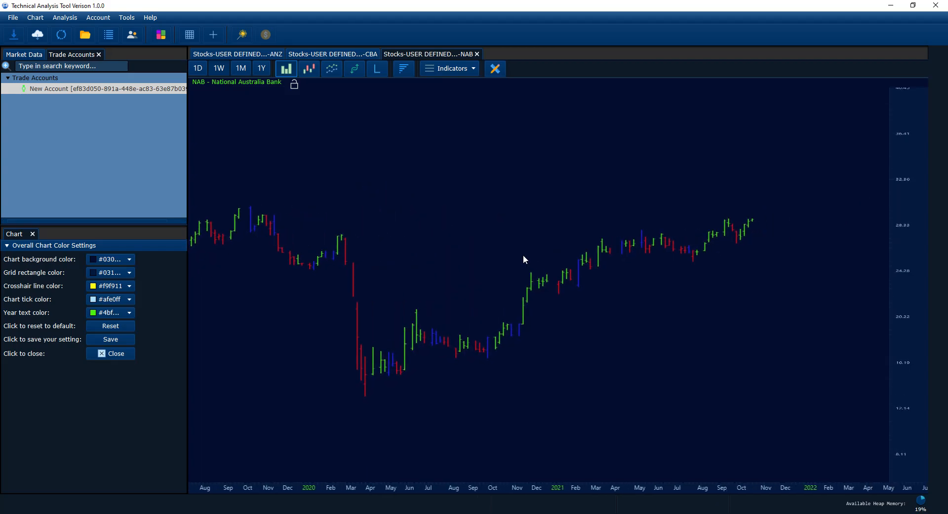
{"action": "scroll", "coordinate": [553, 269], "scroll_direction": "up", "scroll_amount": 1}
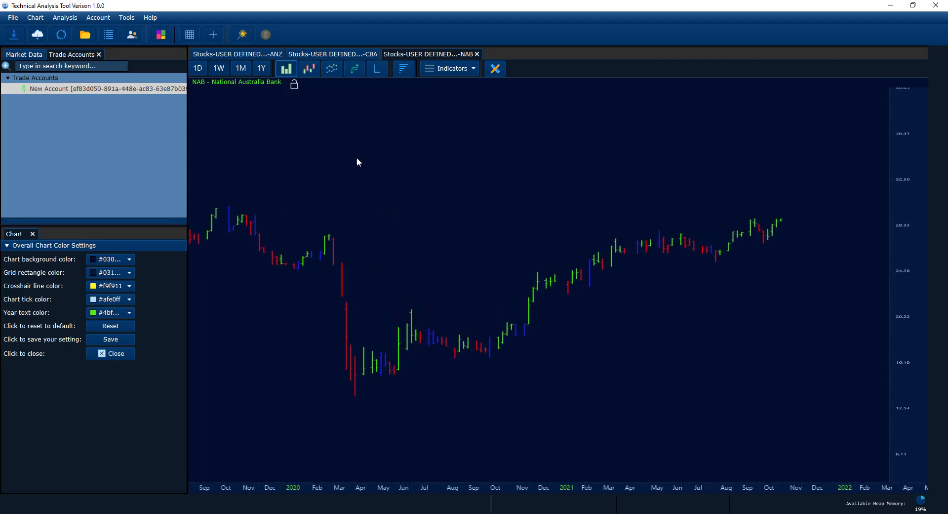
{"action": "left_click", "coordinate": [307, 72]}
{"action": "scroll", "coordinate": [381, 156], "scroll_direction": "down", "scroll_amount": 2}
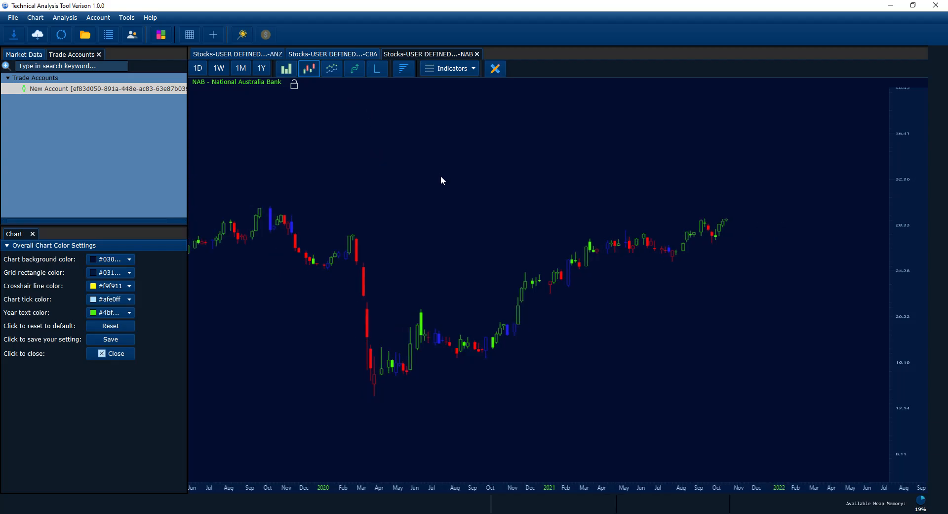
{"action": "left_click_drag", "start_coordinate": [440, 188], "coordinate": [474, 158]}
{"action": "left_click", "coordinate": [332, 69]}
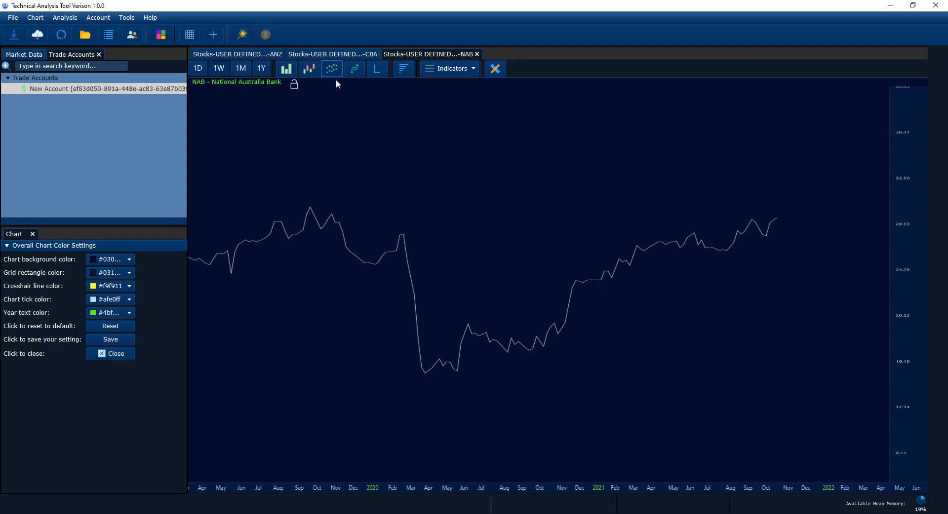
{"action": "left_click_drag", "start_coordinate": [393, 193], "coordinate": [484, 207]}
{"action": "scroll", "coordinate": [492, 204], "scroll_direction": "up", "scroll_amount": 2}
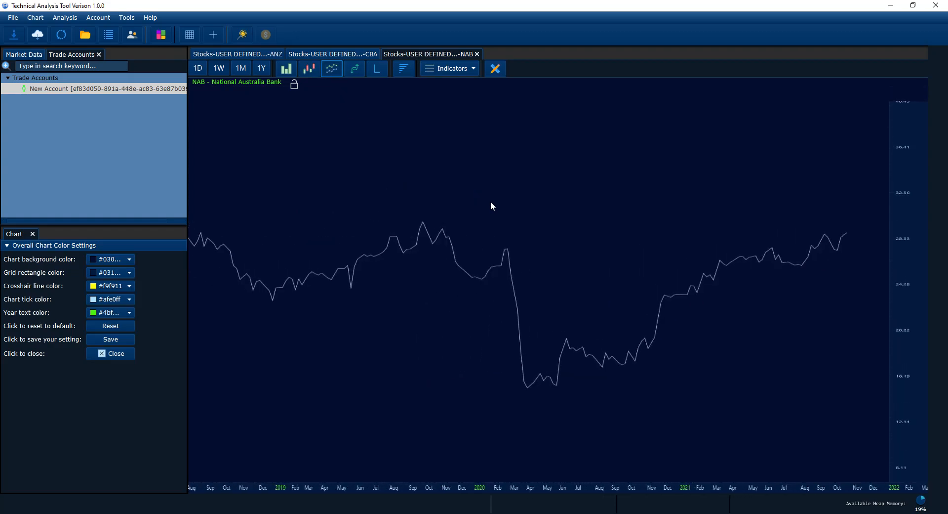
{"action": "left_click", "coordinate": [354, 72]}
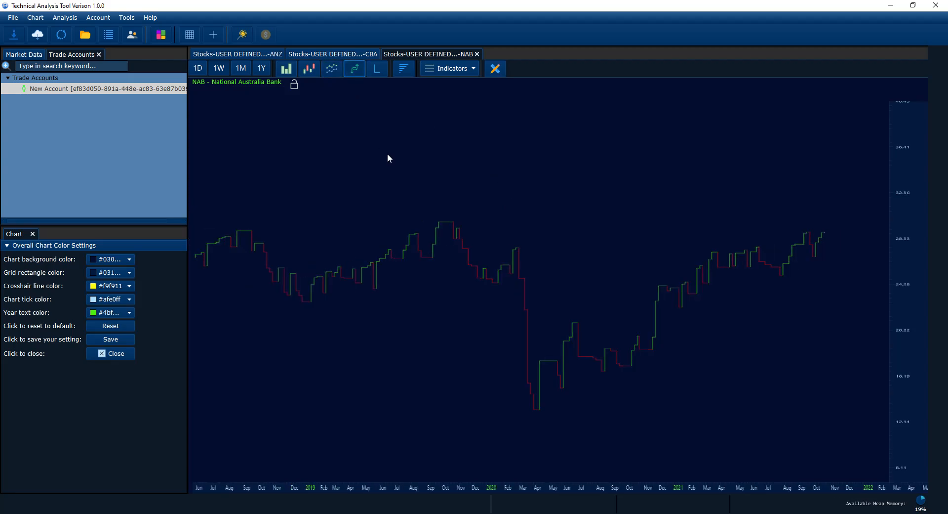
{"action": "scroll", "coordinate": [445, 195], "scroll_direction": "up", "scroll_amount": 2}
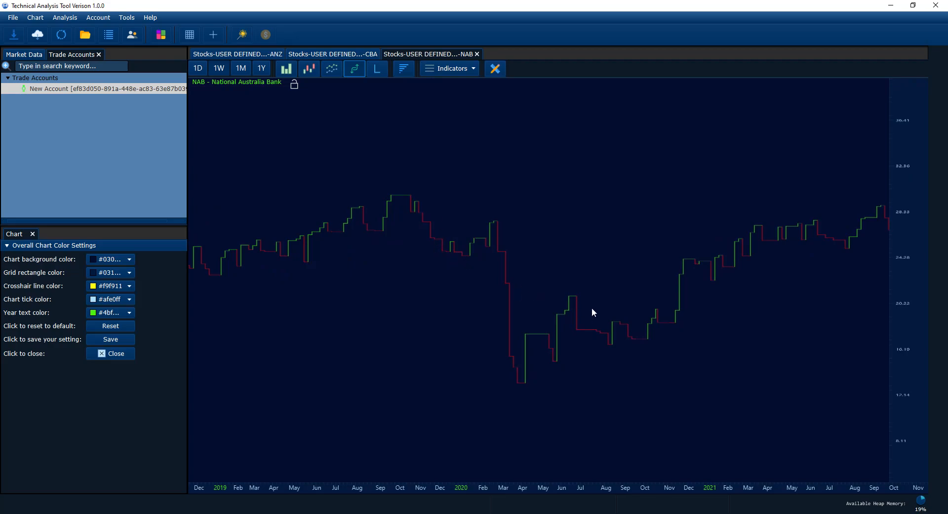
{"action": "left_click", "coordinate": [309, 71]}
{"action": "scroll", "coordinate": [351, 142], "scroll_direction": "down", "scroll_amount": 2}
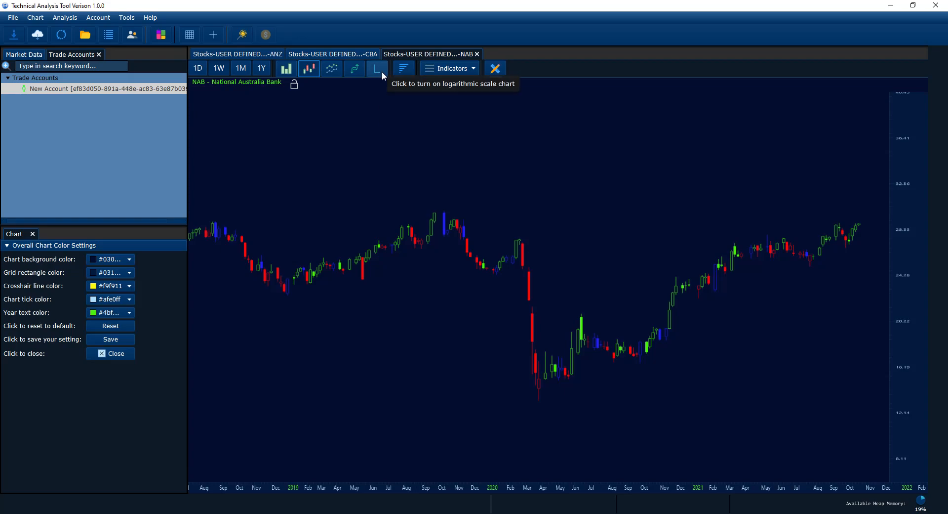
Switch the NAB price axis to logarithmic scale and back to linear
{"action": "left_click", "coordinate": [381, 71]}
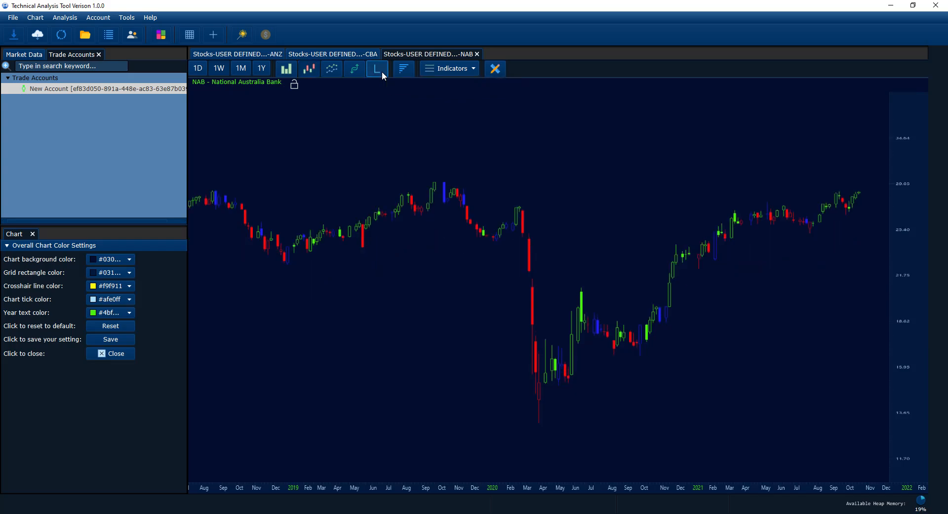
{"action": "scroll", "coordinate": [516, 254], "scroll_direction": "down", "scroll_amount": 3}
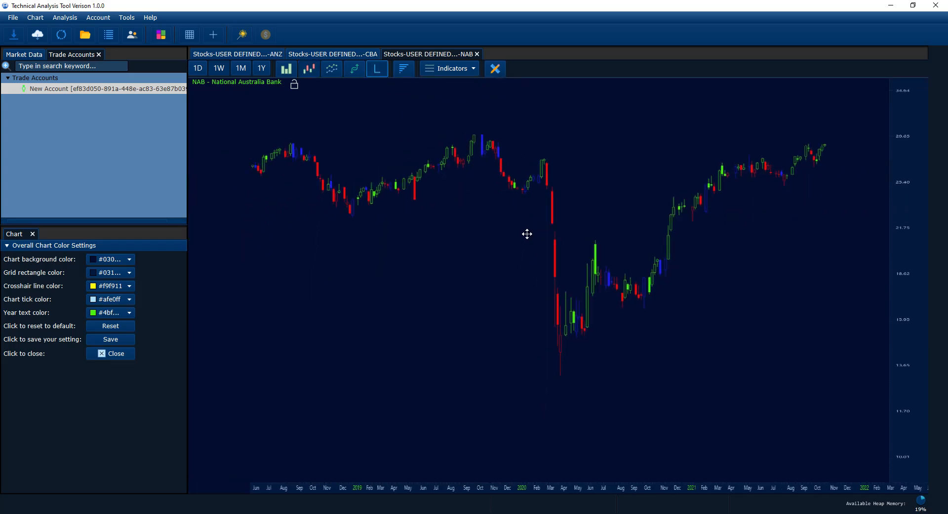
{"action": "left_click_drag", "start_coordinate": [526, 233], "coordinate": [514, 273]}
{"action": "left_click", "coordinate": [374, 74]}
{"action": "left_click_drag", "start_coordinate": [476, 226], "coordinate": [436, 204]}
{"action": "scroll", "coordinate": [436, 204], "scroll_direction": "up", "scroll_amount": 2}
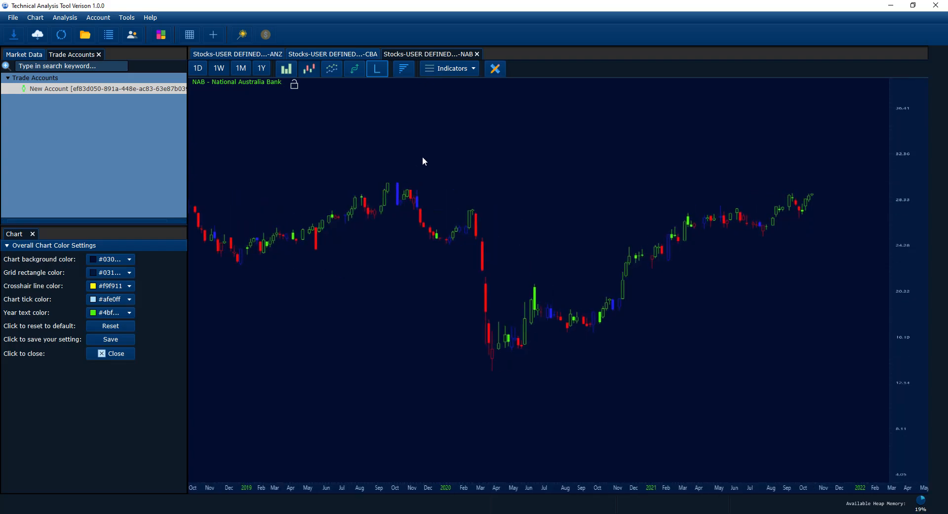
Add a volume panel beneath the NAB chart, then switch to the CBA chart tab
{"action": "left_click", "coordinate": [404, 69]}
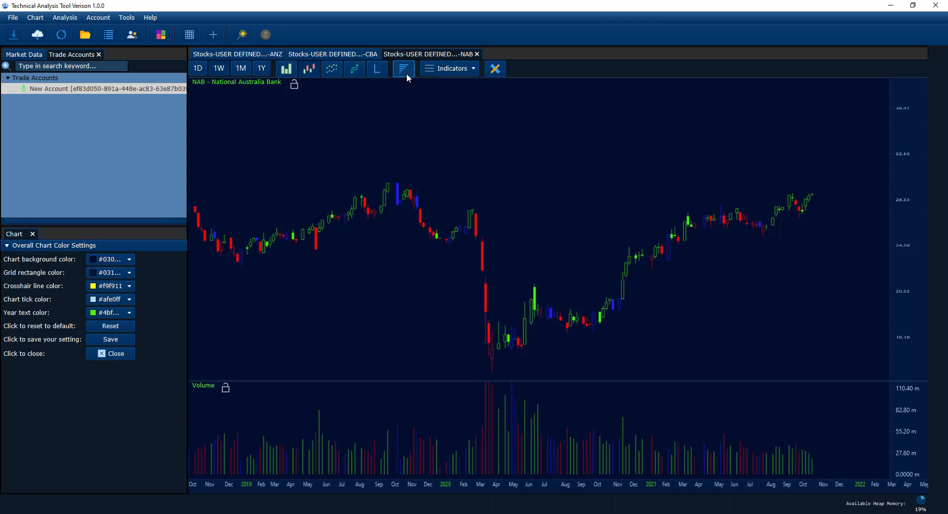
{"action": "scroll", "coordinate": [439, 407], "scroll_direction": "down", "scroll_amount": 1}
{"action": "left_click_drag", "start_coordinate": [426, 405], "coordinate": [426, 402]}
{"action": "scroll", "coordinate": [406, 336], "scroll_direction": "down", "scroll_amount": 2}
{"action": "left_click_drag", "start_coordinate": [395, 309], "coordinate": [408, 296]}
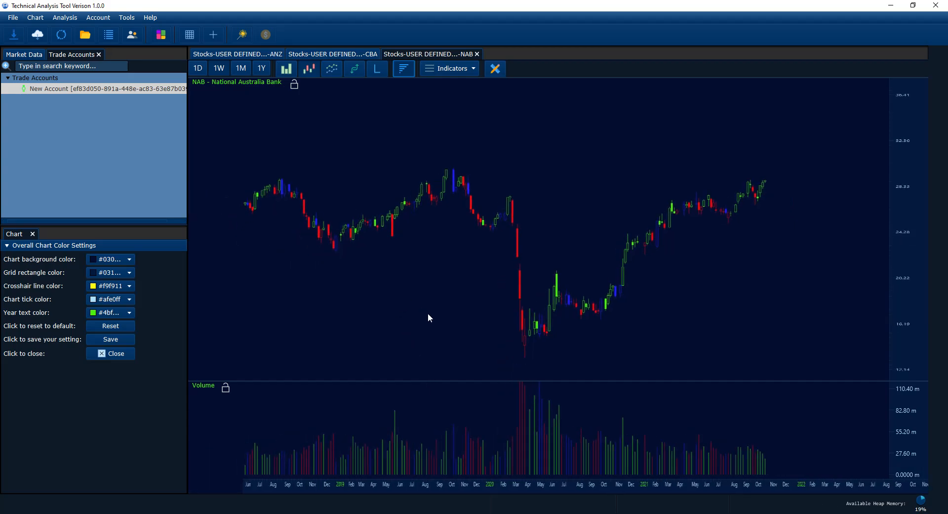
{"action": "left_click", "coordinate": [349, 54]}
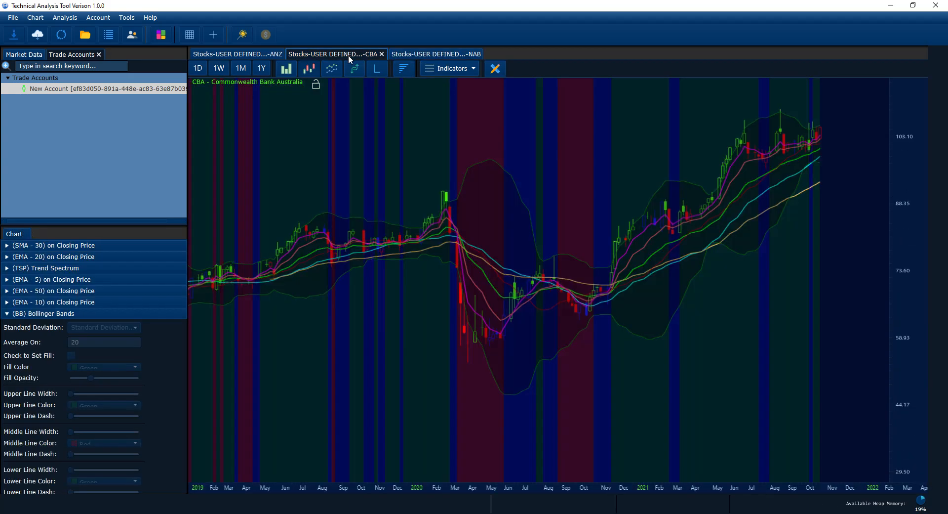
Add a volume panel beneath the CBA chart and open the Indicators dropdown
{"action": "left_click", "coordinate": [405, 73]}
{"action": "scroll", "coordinate": [461, 235], "scroll_direction": "down", "scroll_amount": 4}
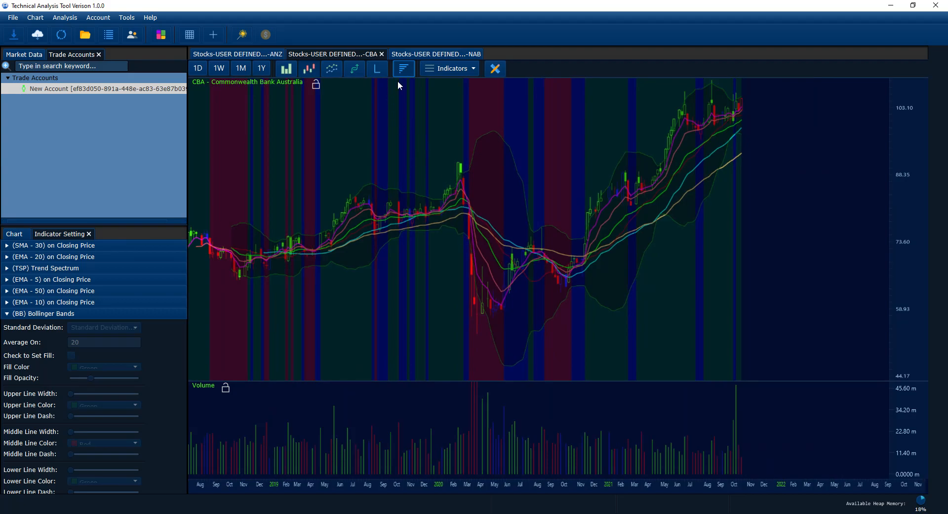
{"action": "left_click", "coordinate": [469, 73]}
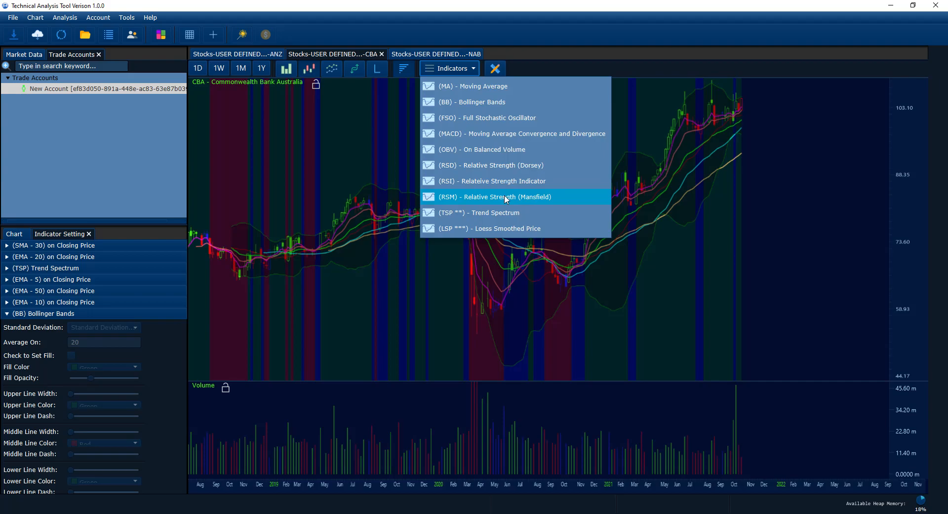
Pick Trend Spectrum twice and then Loess Smoothed Price from the Indicators list
{"action": "left_click", "coordinate": [481, 214]}
{"action": "left_click", "coordinate": [454, 70]}
{"action": "left_click", "coordinate": [468, 208]}
{"action": "left_click", "coordinate": [467, 70]}
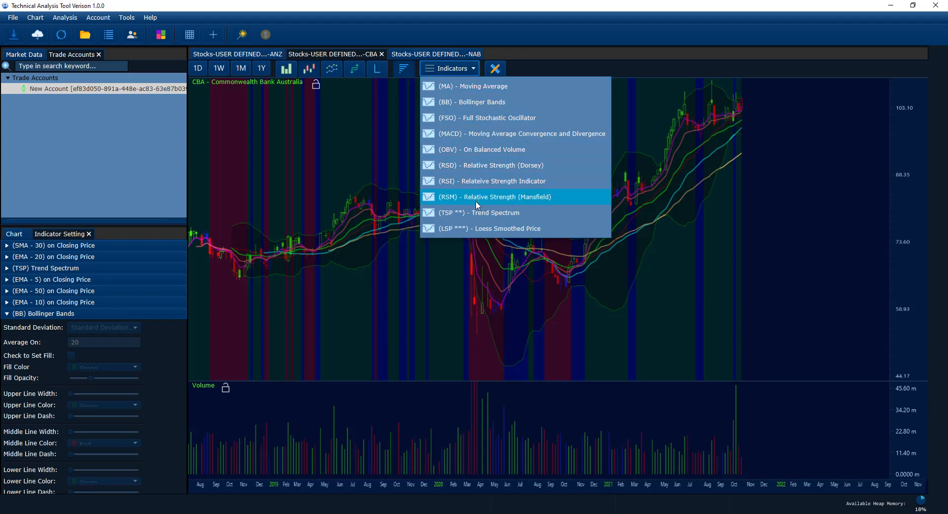
{"action": "left_click", "coordinate": [481, 232]}
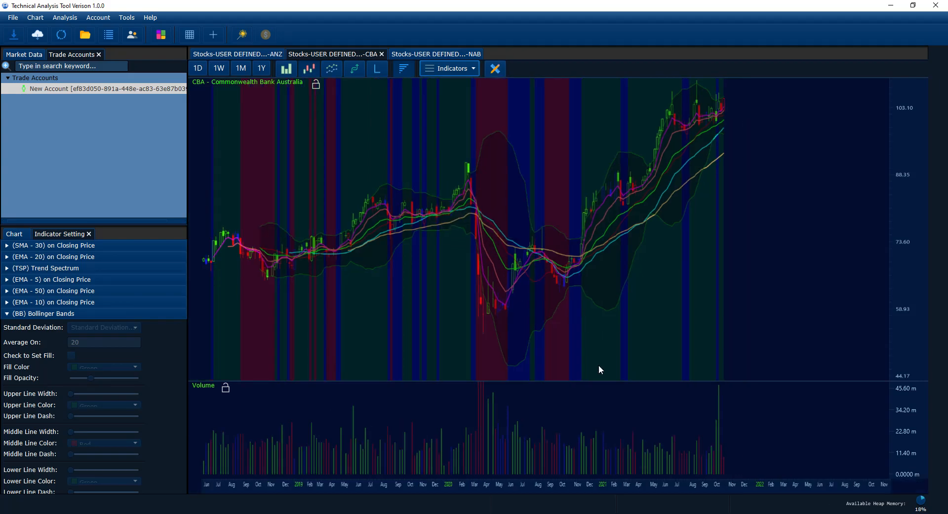
Shift the CBA charts toward later dates, close the indicator list, and show the drawing tools
{"action": "left_click_drag", "start_coordinate": [601, 388], "coordinate": [603, 390]}
{"action": "left_click_drag", "start_coordinate": [589, 359], "coordinate": [569, 348]}
{"action": "left_click", "coordinate": [467, 68]}
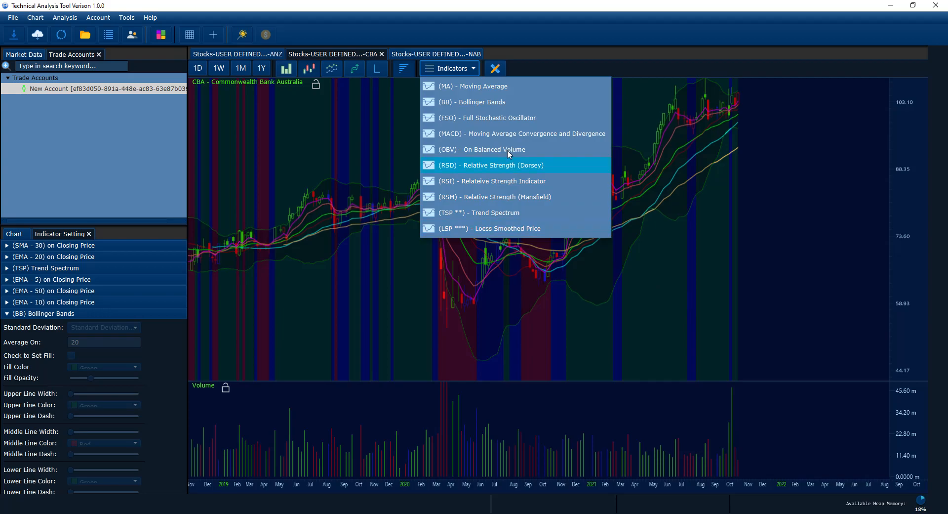
{"action": "left_click", "coordinate": [543, 55]}
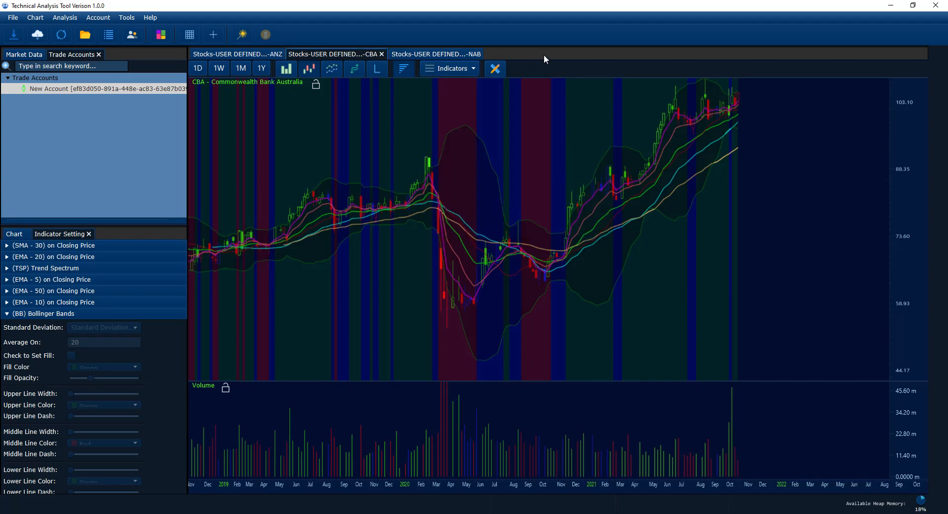
{"action": "left_click", "coordinate": [498, 73]}
From the ANZ tab, search Market Data for NCM (typed NSM) and open it as candlesticks
{"action": "left_click", "coordinate": [262, 55]}
{"action": "left_click_drag", "start_coordinate": [523, 161], "coordinate": [463, 134]}
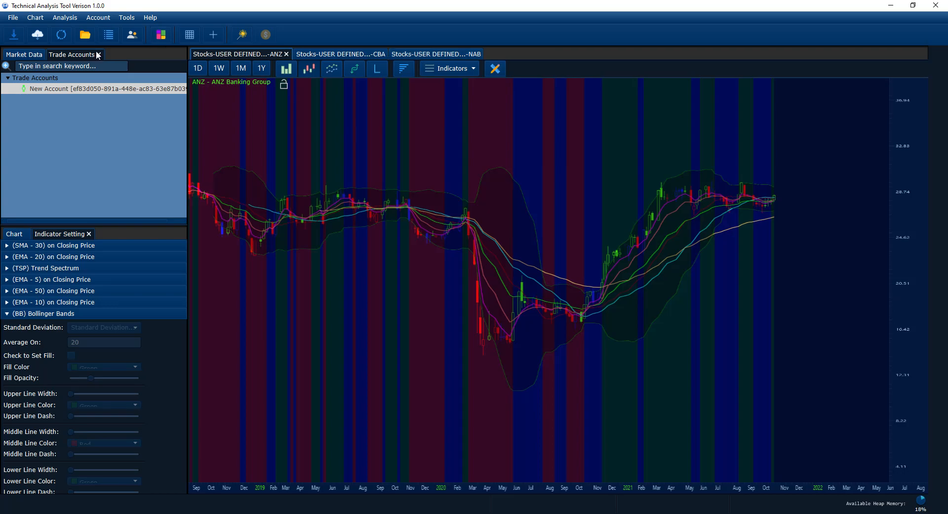
{"action": "left_click", "coordinate": [23, 55]}
{"action": "left_click", "coordinate": [57, 66]}
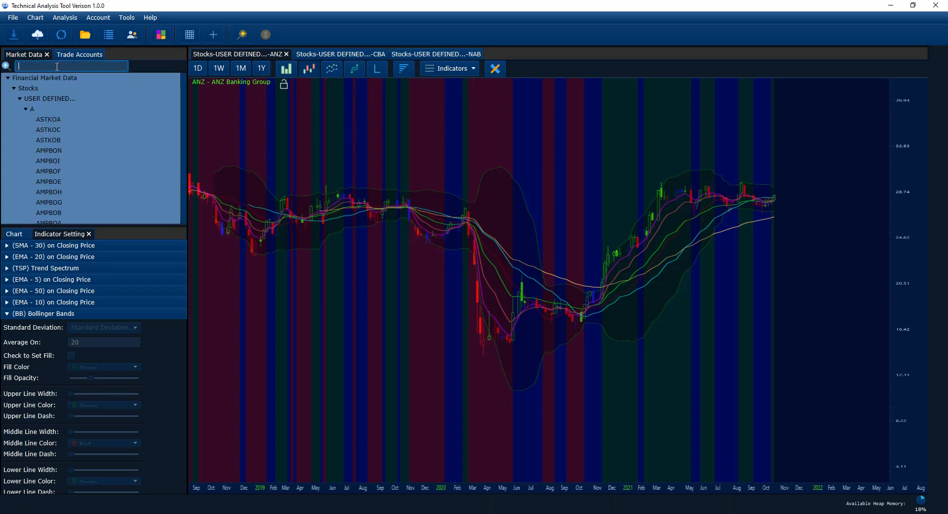
{"action": "type", "text": "NSM"}
{"action": "key", "text": "Return"}
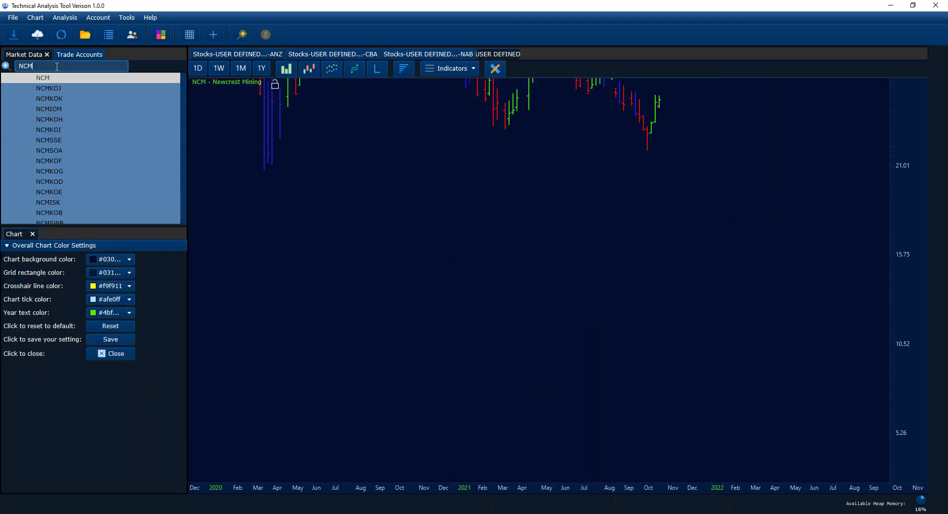
{"action": "left_click", "coordinate": [311, 70]}
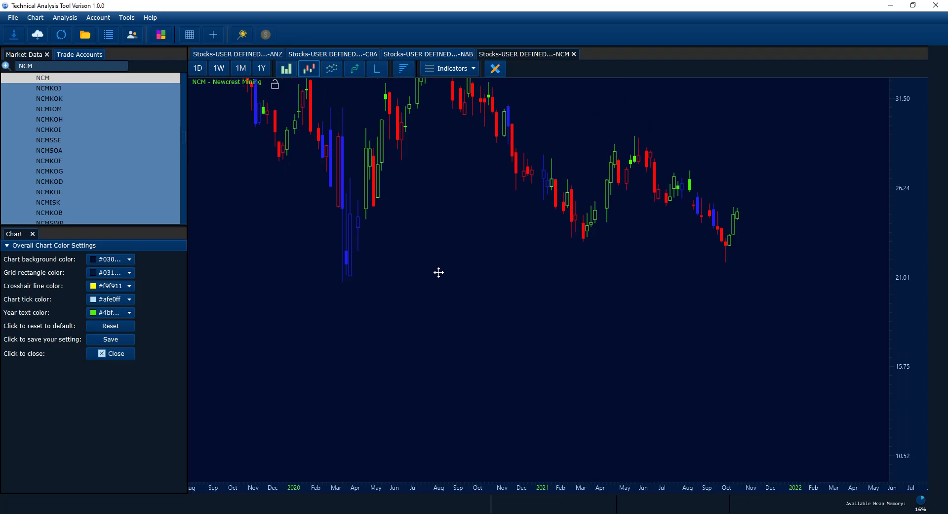
{"action": "left_click", "coordinate": [495, 68]}
{"action": "left_click_drag", "start_coordinate": [514, 134], "coordinate": [560, 202]}
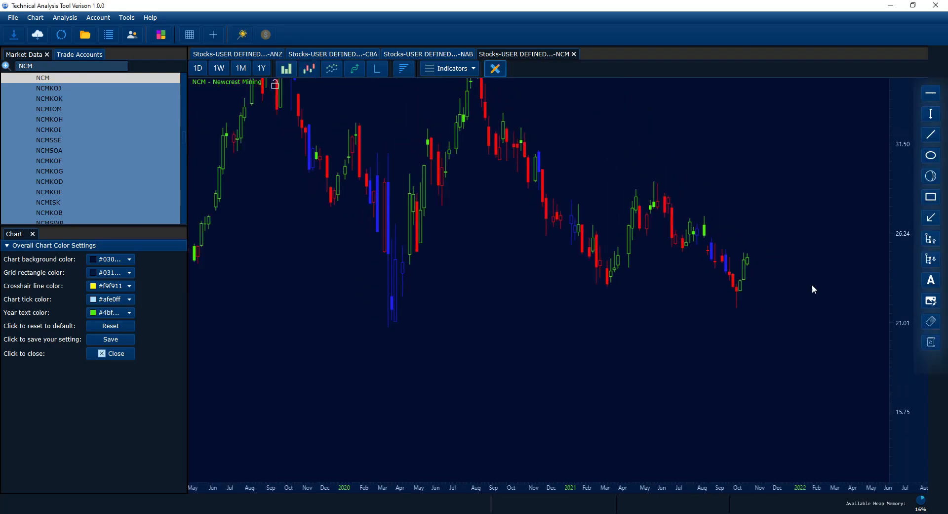
{"action": "left_click_drag", "start_coordinate": [928, 360], "coordinate": [866, 363]}
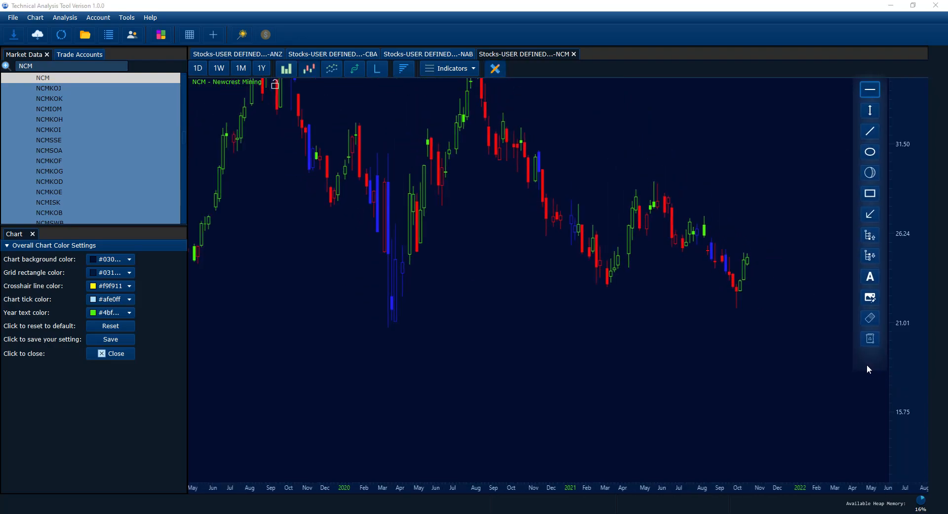
{"action": "scroll", "coordinate": [782, 391], "scroll_direction": "down", "scroll_amount": 4}
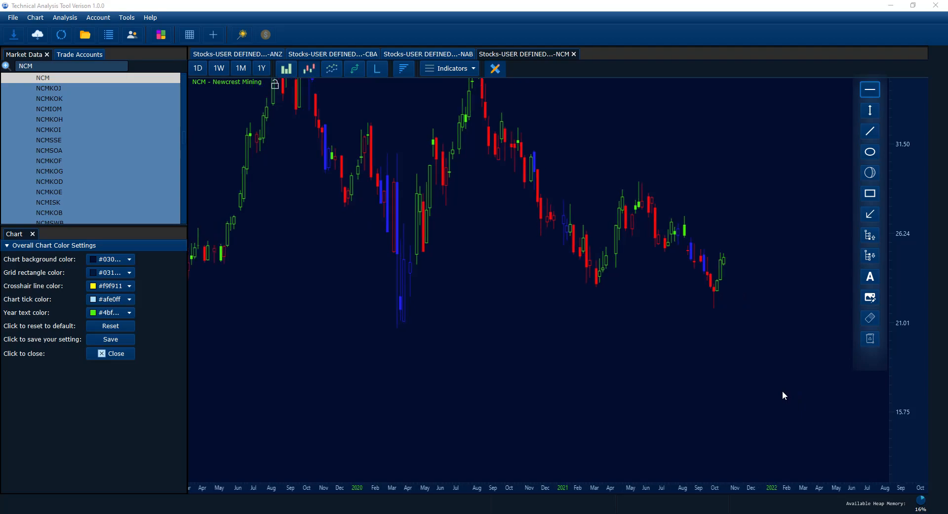
{"action": "mouse_move", "coordinate": [869, 363]}
{"action": "left_mouse_down"}
{"action": "mouse_move", "coordinate": [907, 364]}
{"action": "mouse_move", "coordinate": [862, 385]}
{"action": "left_mouse_up"}
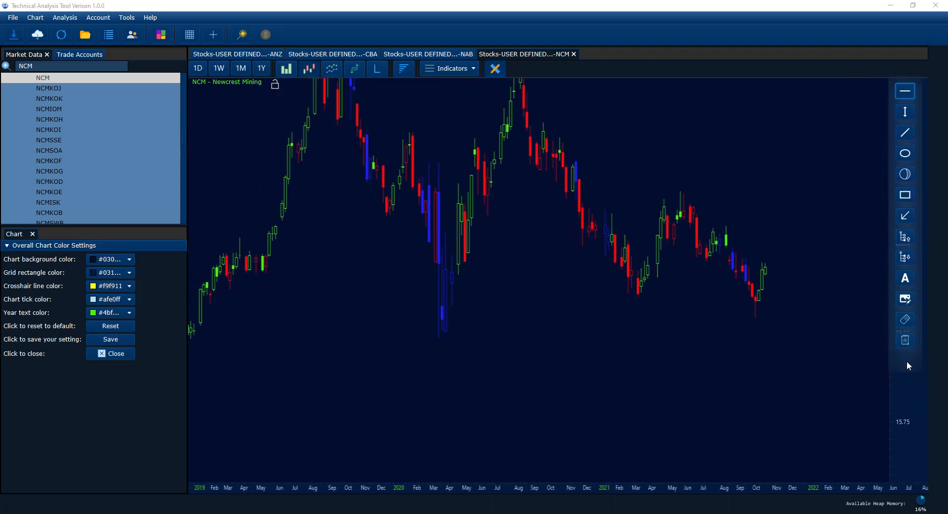
{"action": "left_click", "coordinate": [908, 92]}
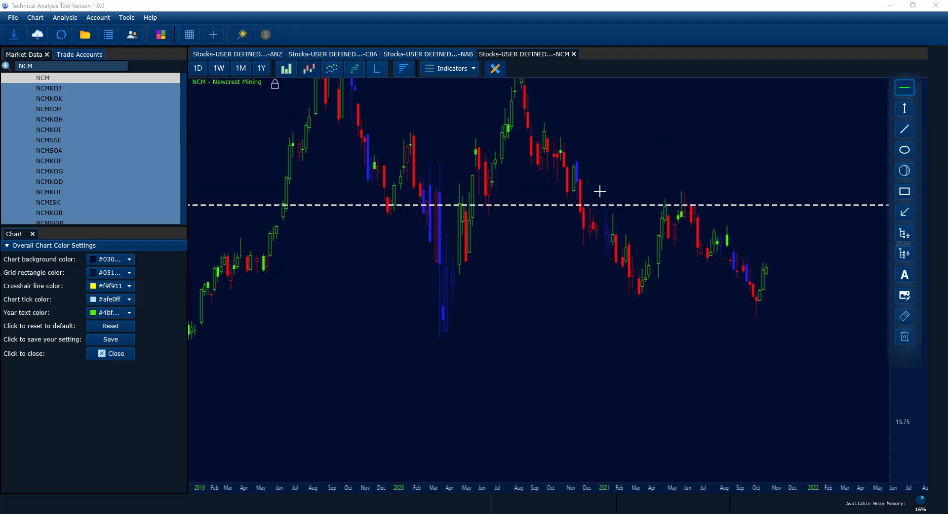
{"action": "left_click", "coordinate": [907, 115]}
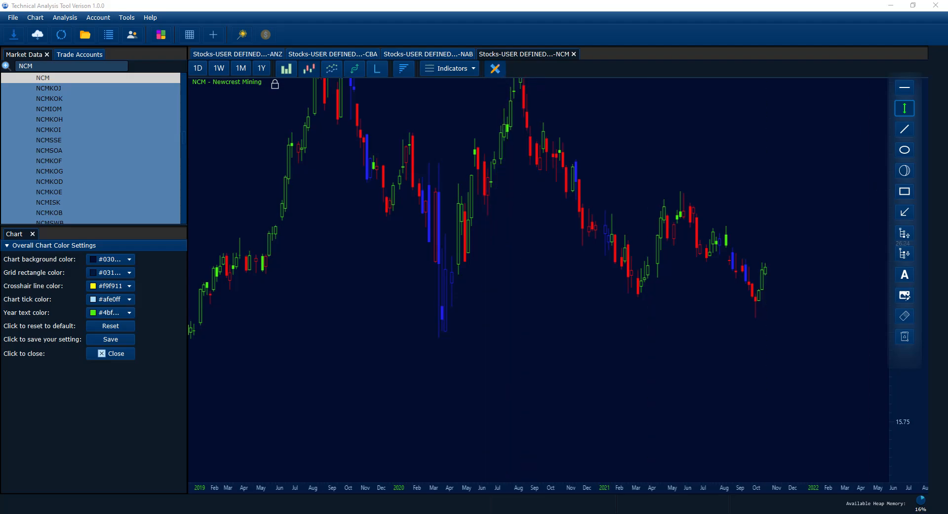
{"action": "left_click", "coordinate": [906, 130]}
{"action": "left_click", "coordinate": [461, 318]}
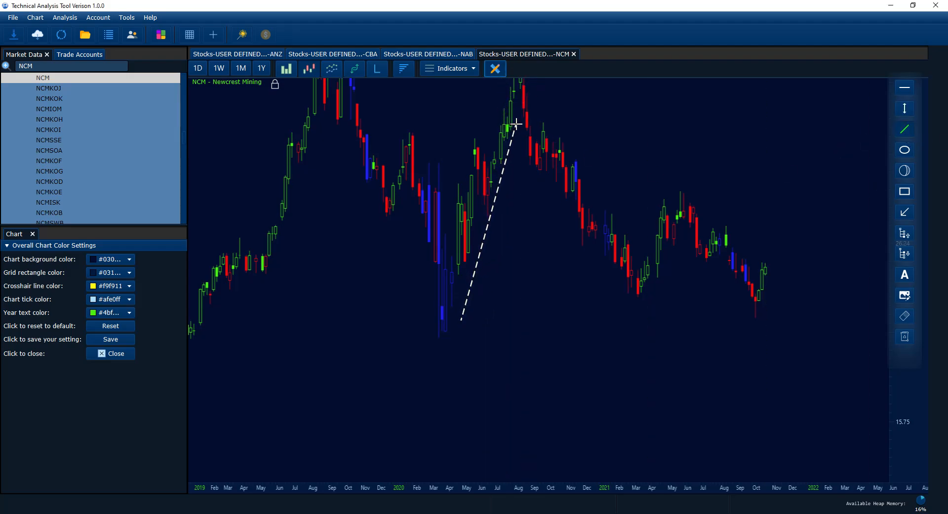
{"action": "left_click", "coordinate": [905, 149]}
{"action": "left_click", "coordinate": [587, 223]}
{"action": "left_click", "coordinate": [905, 171]}
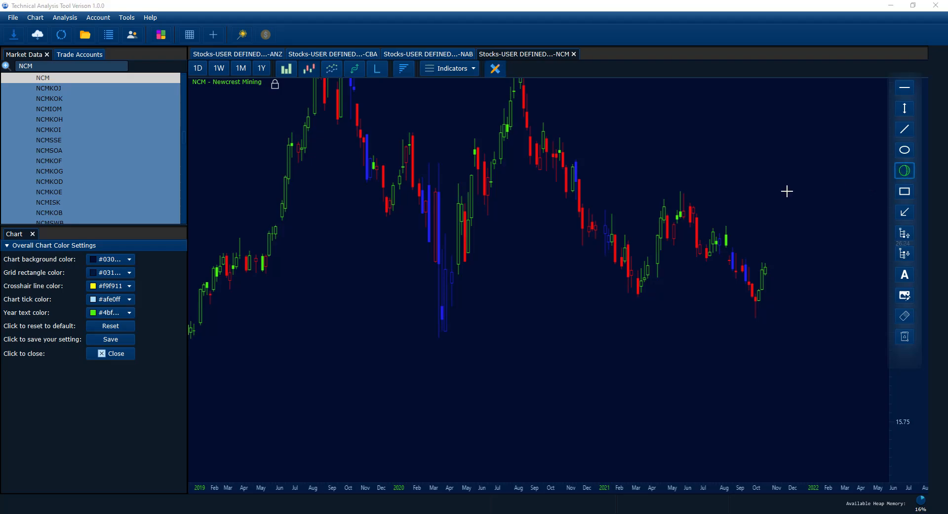
{"action": "left_click", "coordinate": [625, 205]}
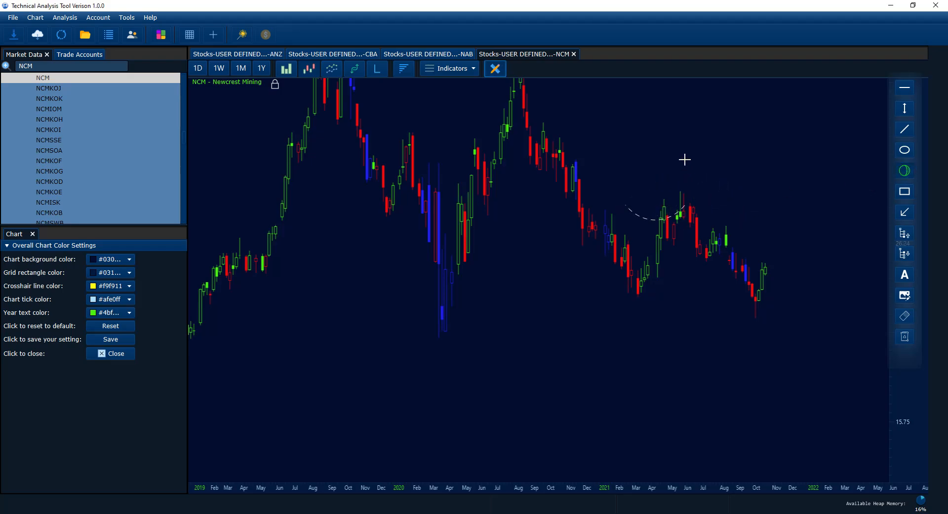
{"action": "left_click", "coordinate": [738, 241]}
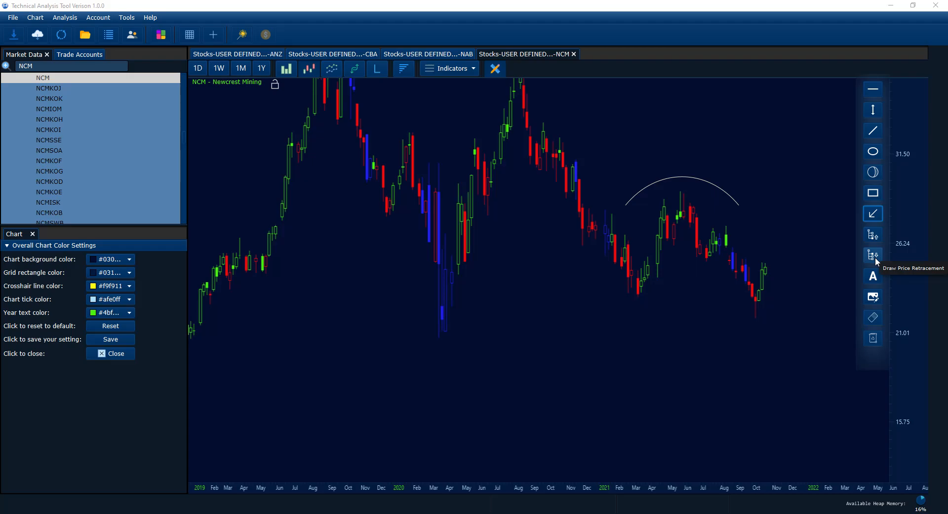
{"action": "left_click", "coordinate": [644, 312]}
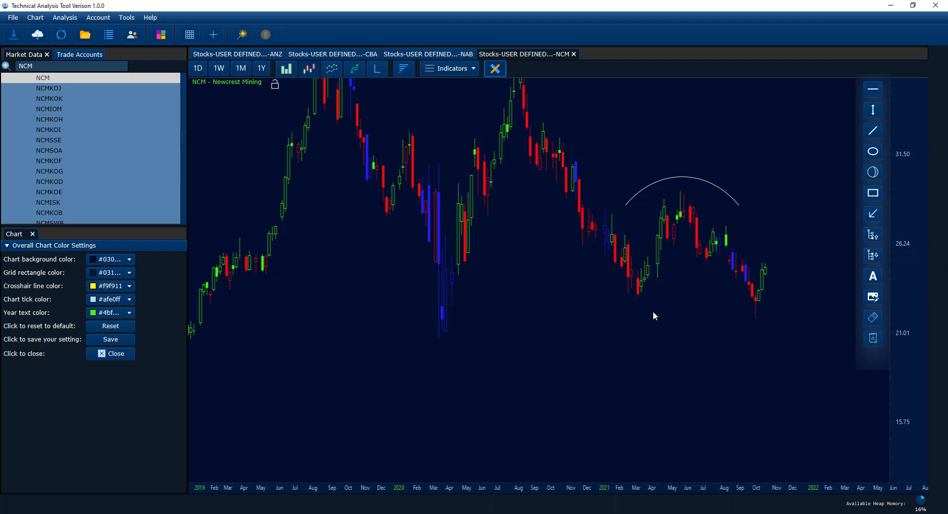
{"action": "left_click", "coordinate": [867, 277]}
{"action": "left_click", "coordinate": [521, 319]}
{"action": "type", "text": "assdfasdf"}
{"action": "key", "text": "Return"}
{"action": "left_click_drag", "start_coordinate": [673, 317], "coordinate": [683, 368]}
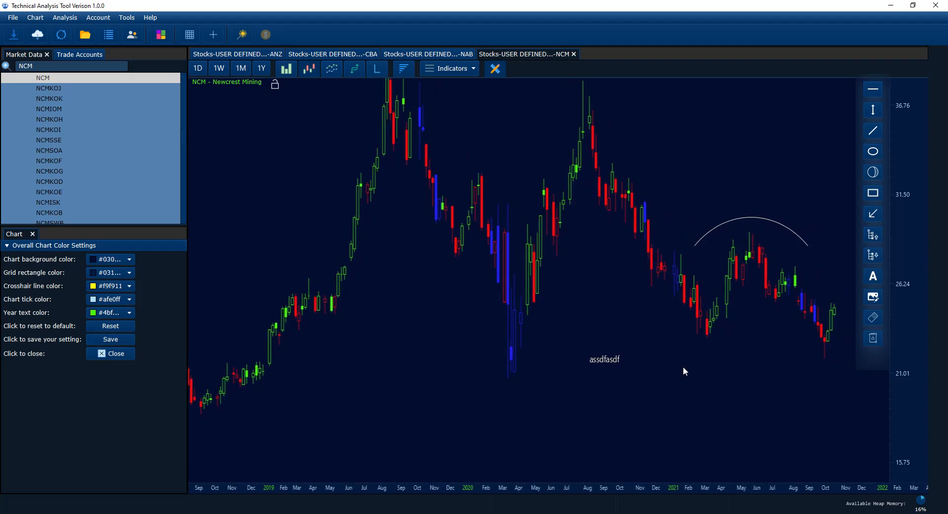
{"action": "left_click", "coordinate": [877, 342]}
{"action": "left_click", "coordinate": [669, 375]}
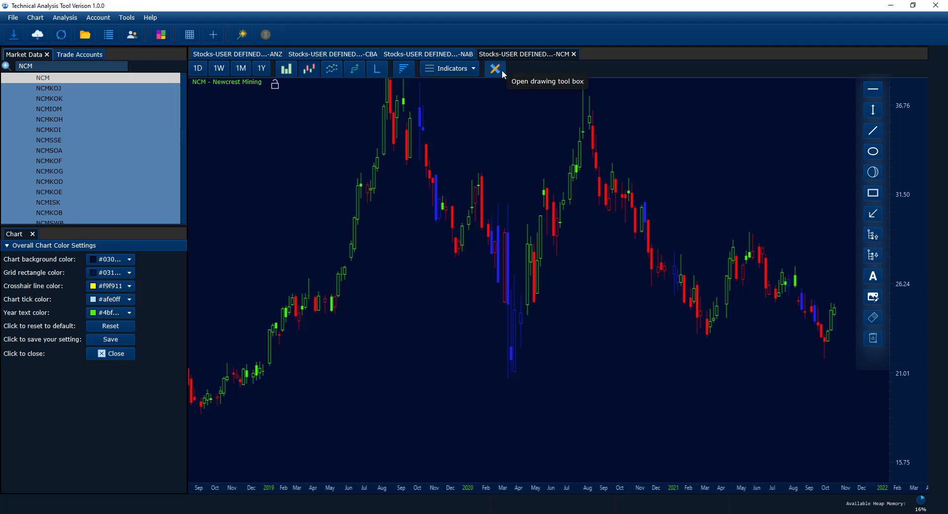
Hide the NCM chart's drawing tools, zoom the chart, and open the Analysis menu
{"action": "left_click", "coordinate": [503, 72]}
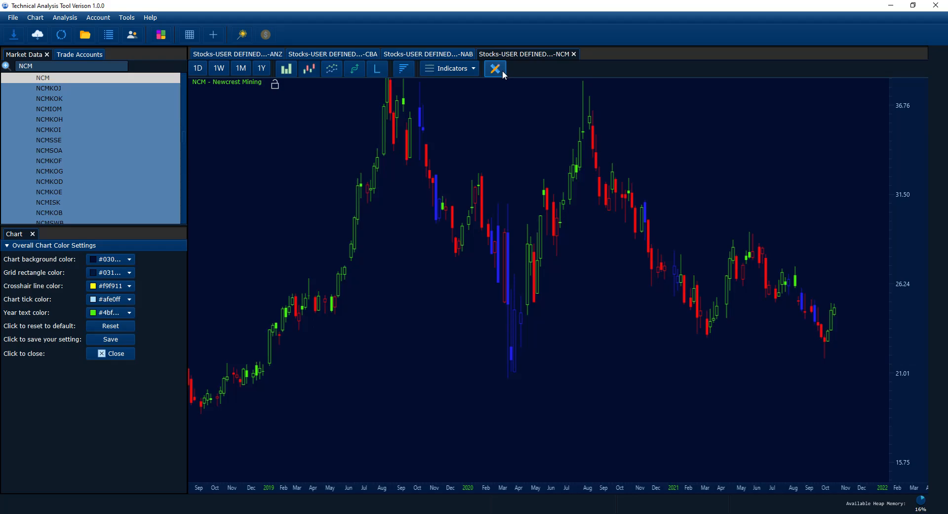
{"action": "scroll", "coordinate": [616, 293], "scroll_direction": "up", "scroll_amount": 3}
{"action": "scroll", "coordinate": [617, 293], "scroll_direction": "down", "scroll_amount": 2}
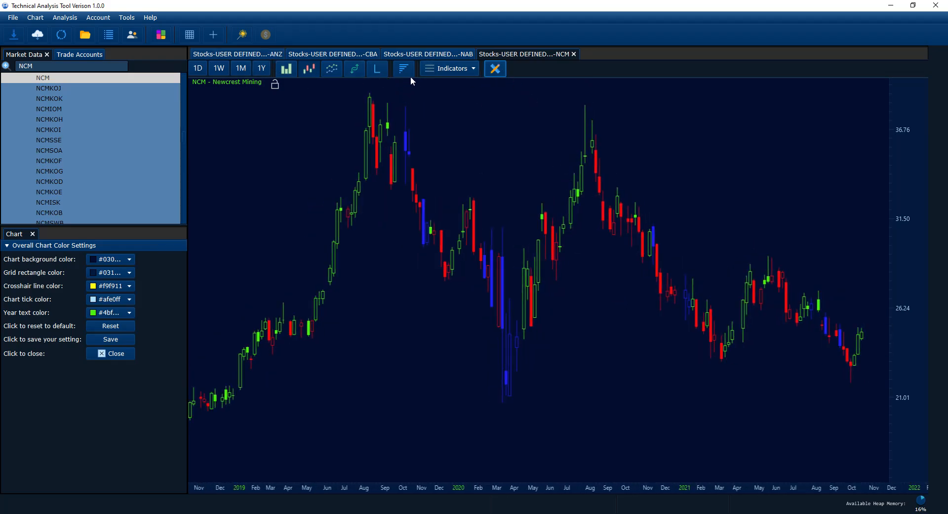
{"action": "left_click", "coordinate": [62, 21]}
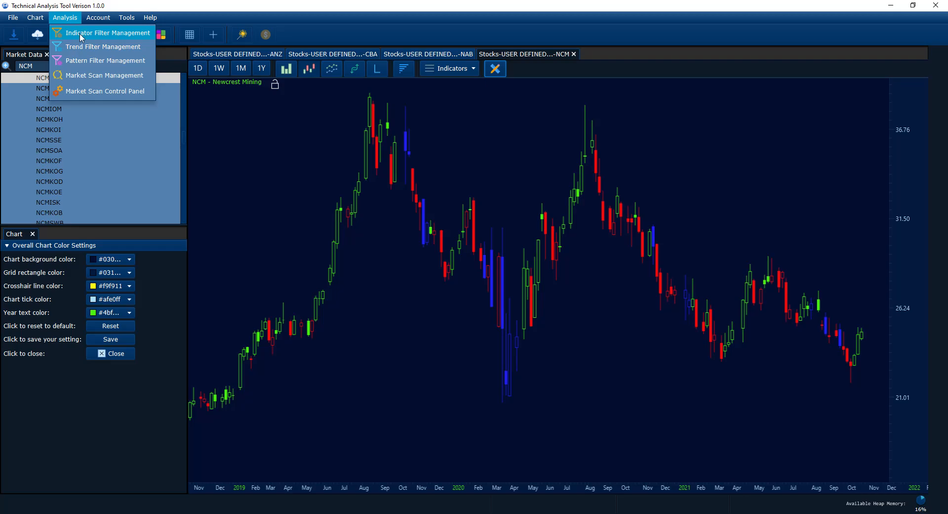
Open Indicator Filter Management and add a new indicator filter with default settings
{"action": "left_click", "coordinate": [80, 33]}
{"action": "left_click", "coordinate": [65, 17]}
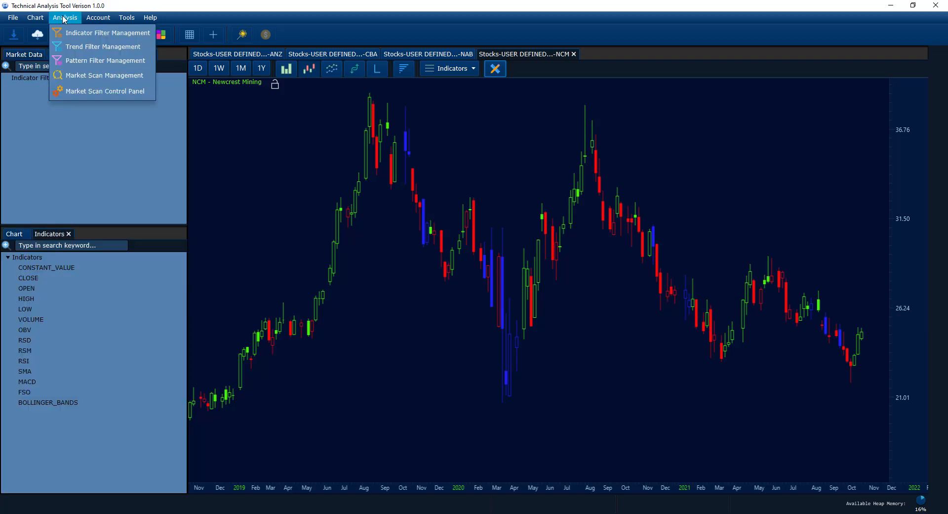
{"action": "right_click", "coordinate": [36, 79]}
{"action": "left_click", "coordinate": [66, 85]}
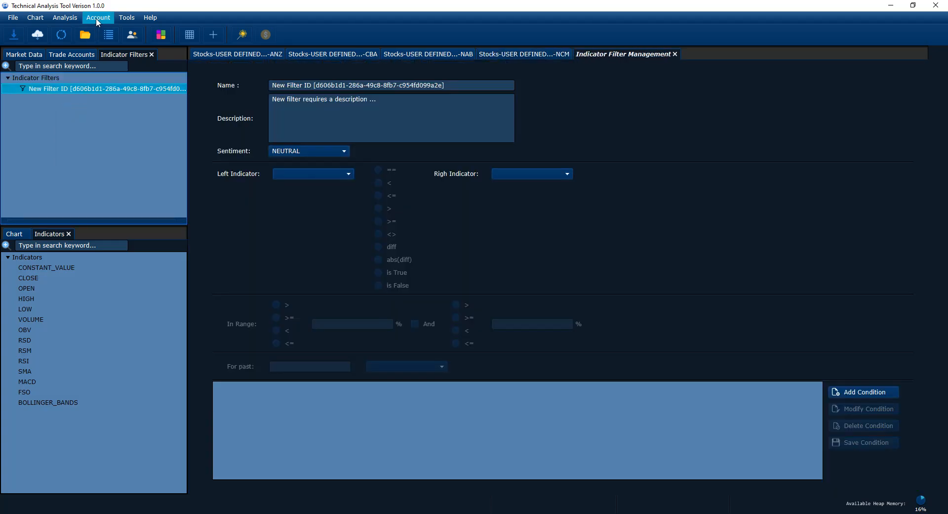
{"action": "right_click", "coordinate": [56, 91]}
{"action": "left_click", "coordinate": [51, 100]}
Open Trend Filter Management and bring up the context actions for Trend Filters
{"action": "left_click", "coordinate": [65, 17]}
{"action": "left_click", "coordinate": [76, 49]}
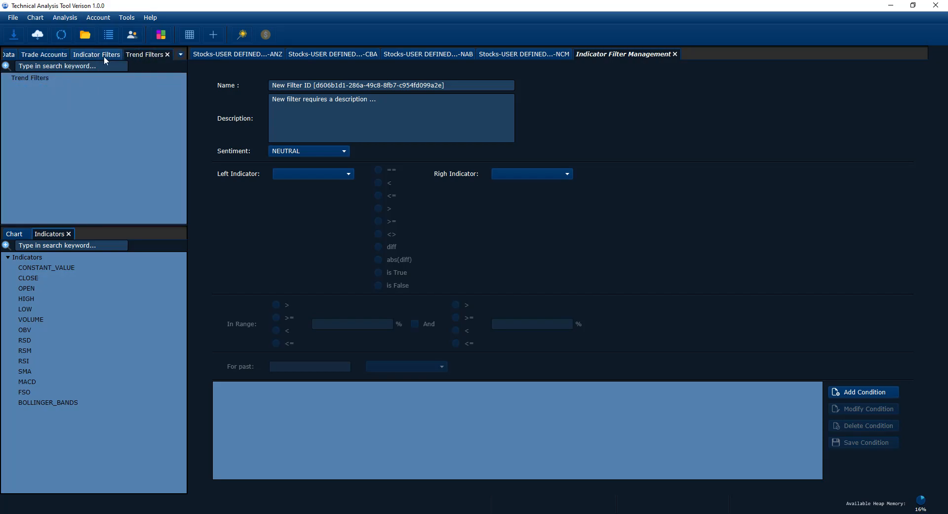
{"action": "right_click", "coordinate": [36, 79]}
Add a new trend filter and review its Return Value and Function choices, keeping the defaults
{"action": "left_click", "coordinate": [55, 97]}
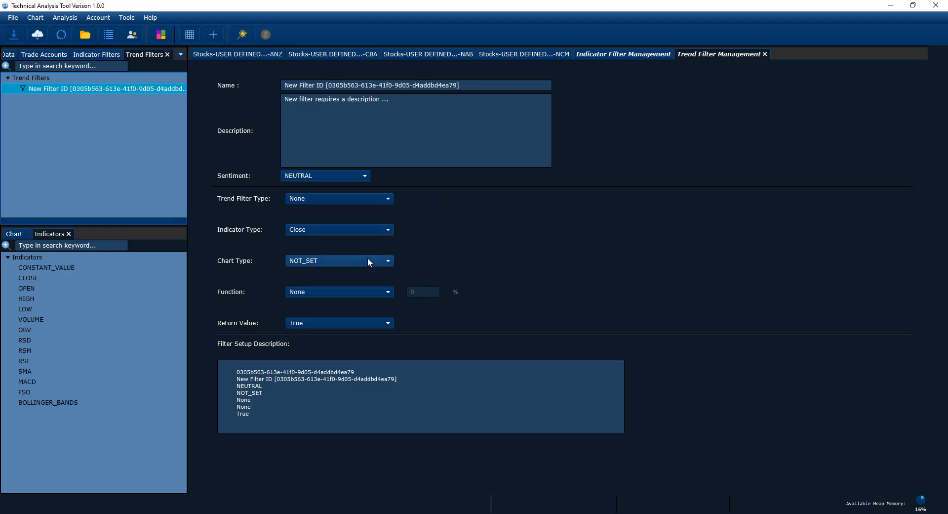
{"action": "left_click", "coordinate": [345, 323]}
{"action": "left_click", "coordinate": [339, 293]}
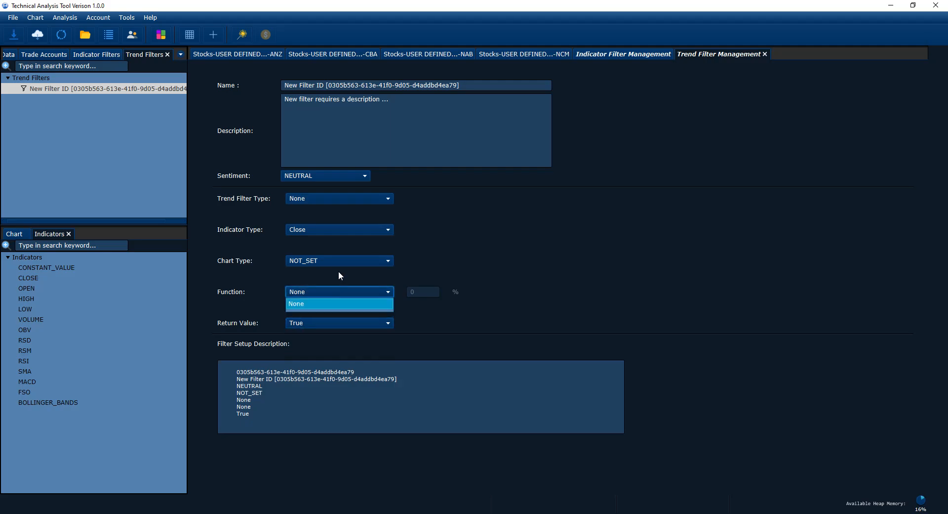
{"action": "left_click", "coordinate": [584, 208]}
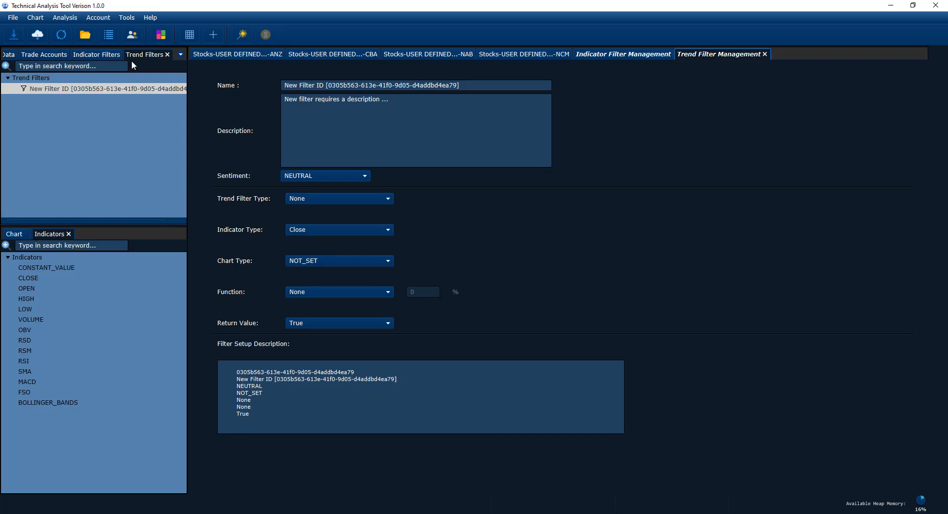
Switch to the Indicator Filters list and reopen the Analysis menu after trying pattern filter management
{"action": "left_click", "coordinate": [90, 55]}
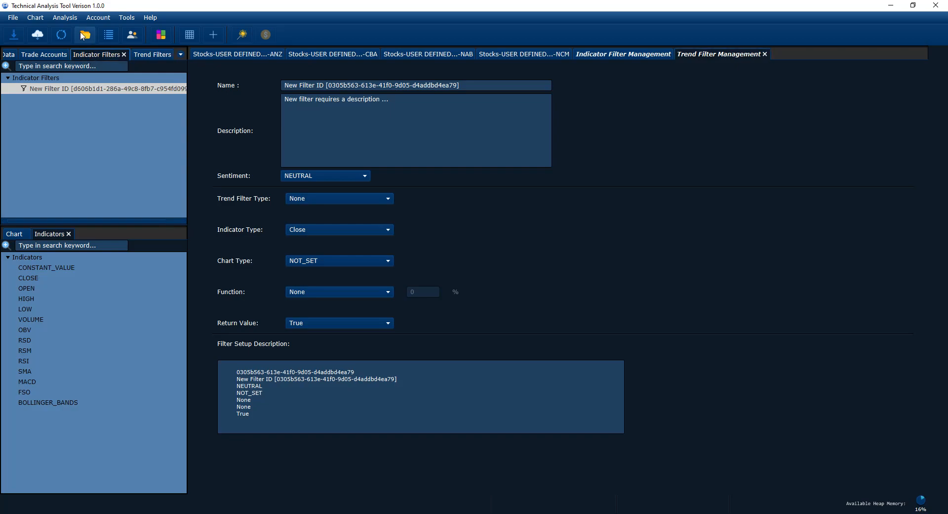
{"action": "left_click", "coordinate": [65, 18]}
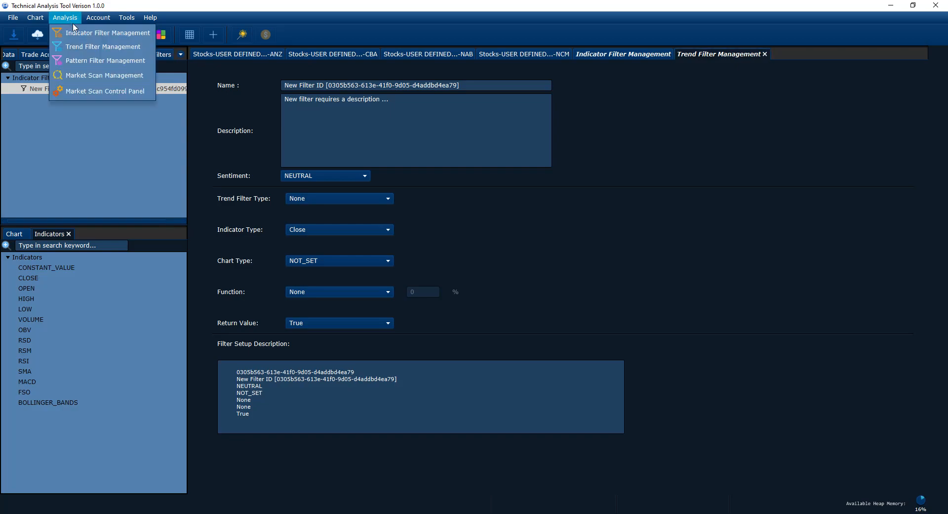
{"action": "left_click", "coordinate": [89, 67]}
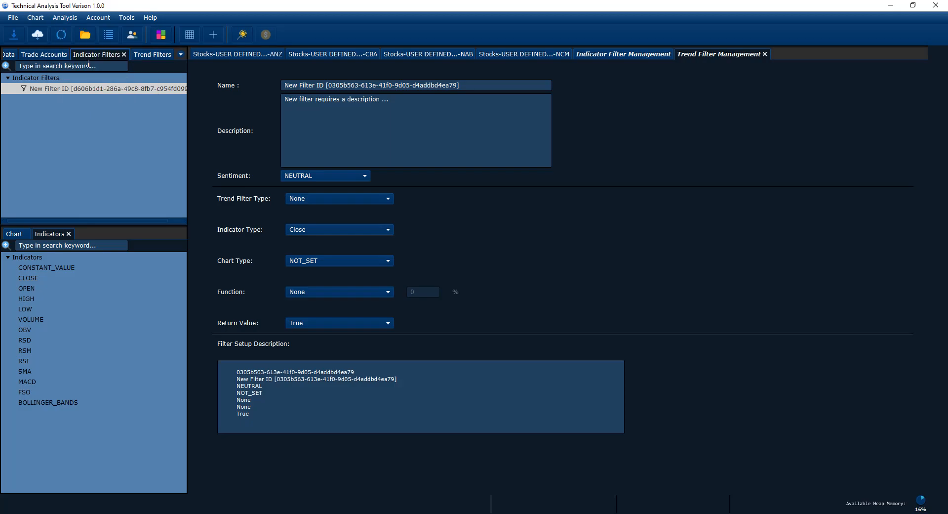
{"action": "left_click", "coordinate": [64, 17]}
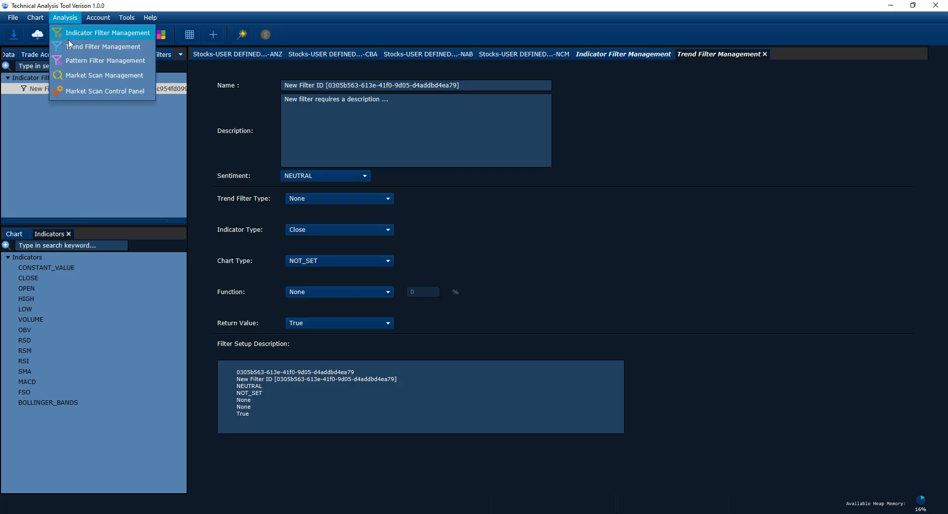
Add a NEUTRAL market scan spanning 5/25/2018–10/20/2021 and open the Market Scan Control Panel
{"action": "left_click", "coordinate": [97, 76]}
{"action": "right_click", "coordinate": [27, 79]}
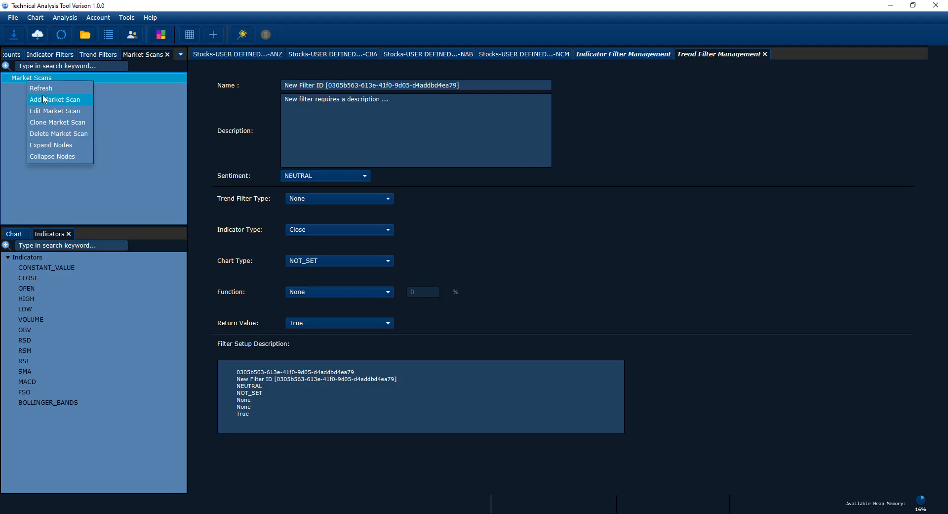
{"action": "left_click", "coordinate": [45, 99]}
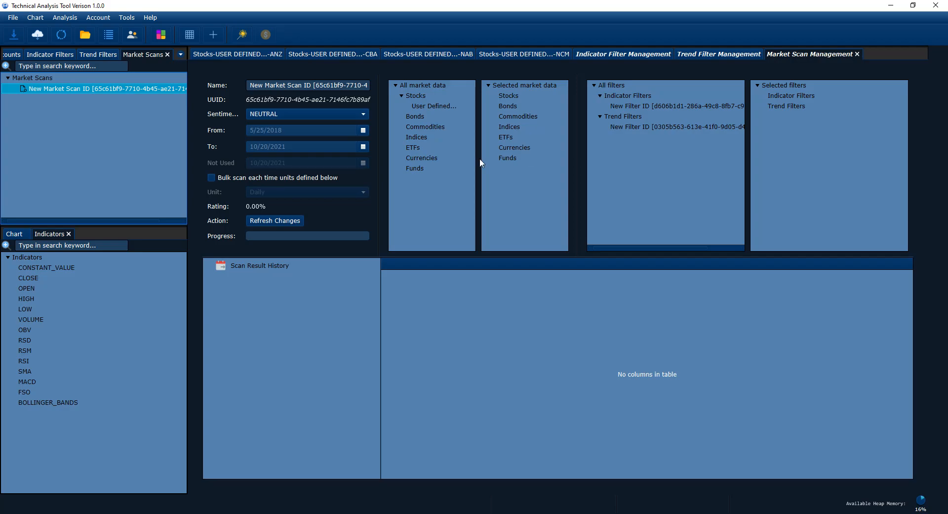
{"action": "left_click", "coordinate": [76, 19]}
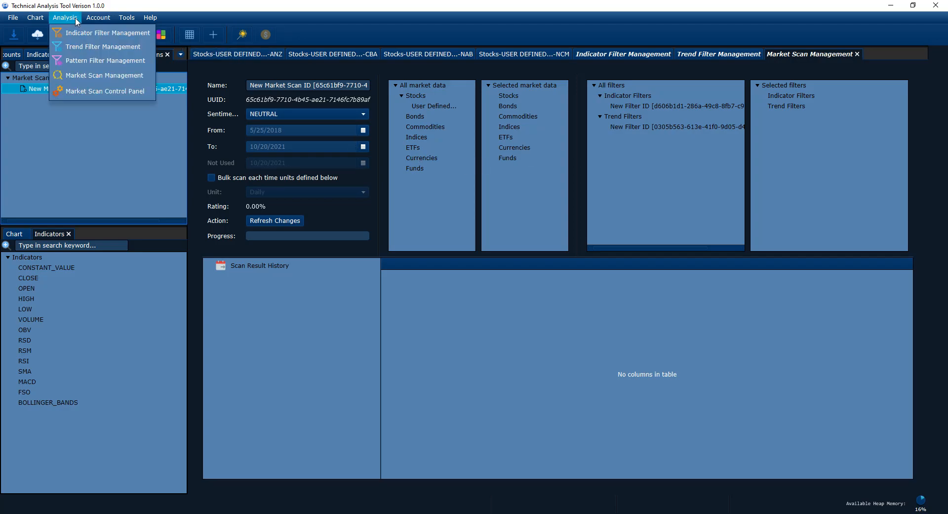
{"action": "left_click", "coordinate": [85, 92]}
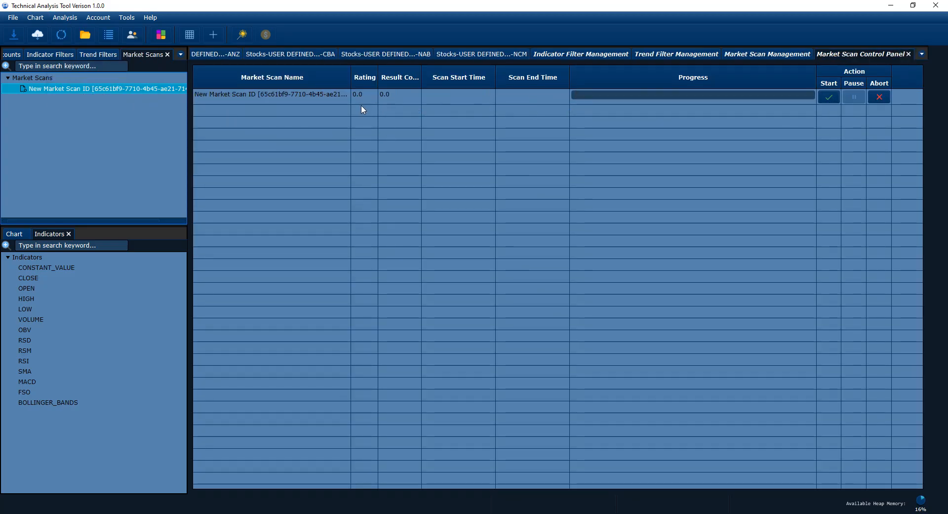
{"action": "left_click", "coordinate": [260, 94]}
{"action": "left_click", "coordinate": [831, 99]}
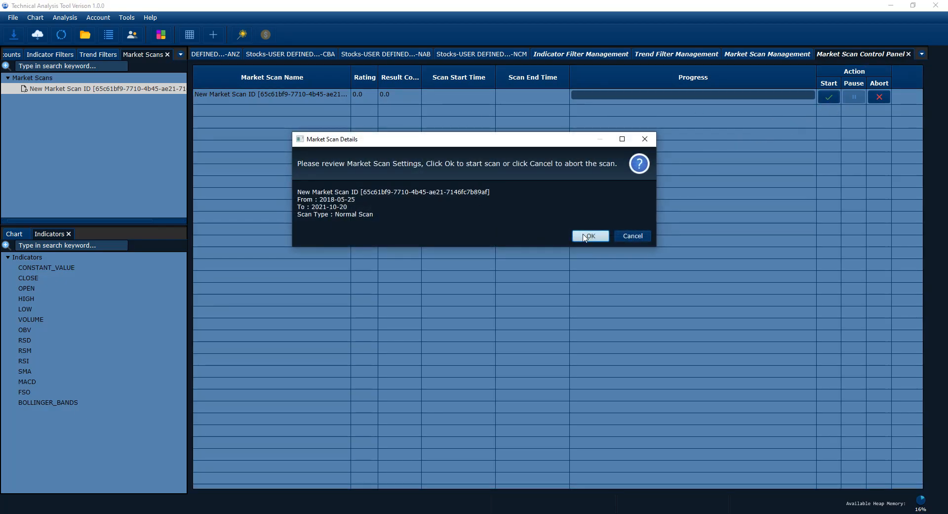
{"action": "left_click", "coordinate": [585, 237]}
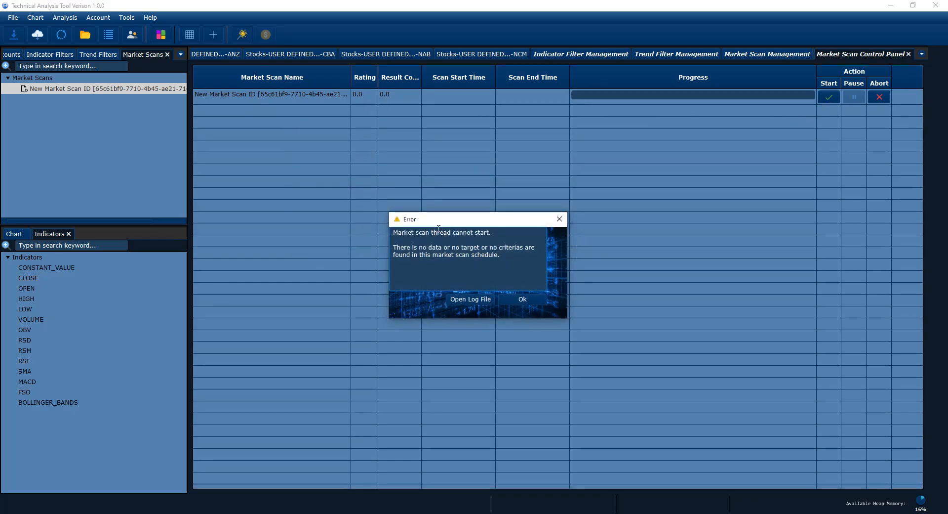
{"action": "left_click", "coordinate": [517, 298]}
{"action": "left_click", "coordinate": [882, 97]}
{"action": "left_click", "coordinate": [403, 97]}
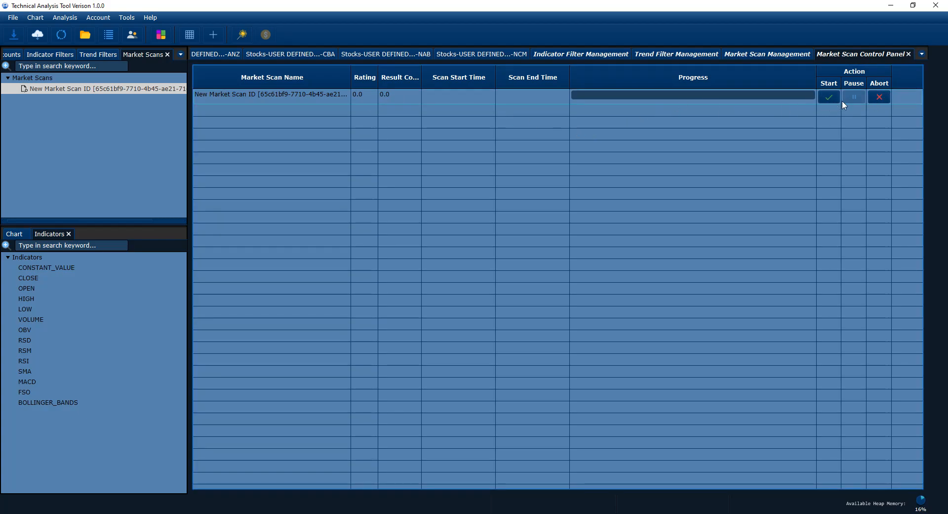
Delete the New Market Scan from the Market Scans tree using its context menu
{"action": "right_click", "coordinate": [131, 89]}
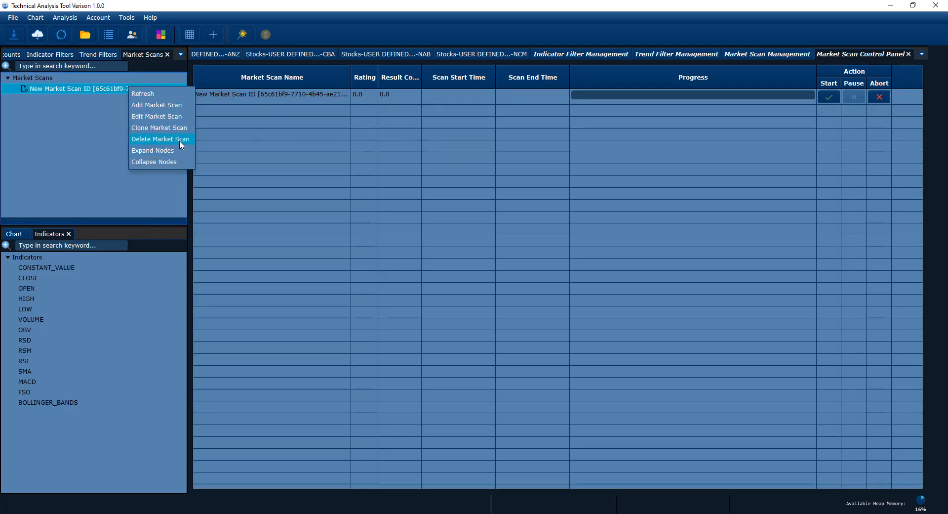
{"action": "left_click", "coordinate": [482, 161]}
{"action": "right_click", "coordinate": [68, 91]}
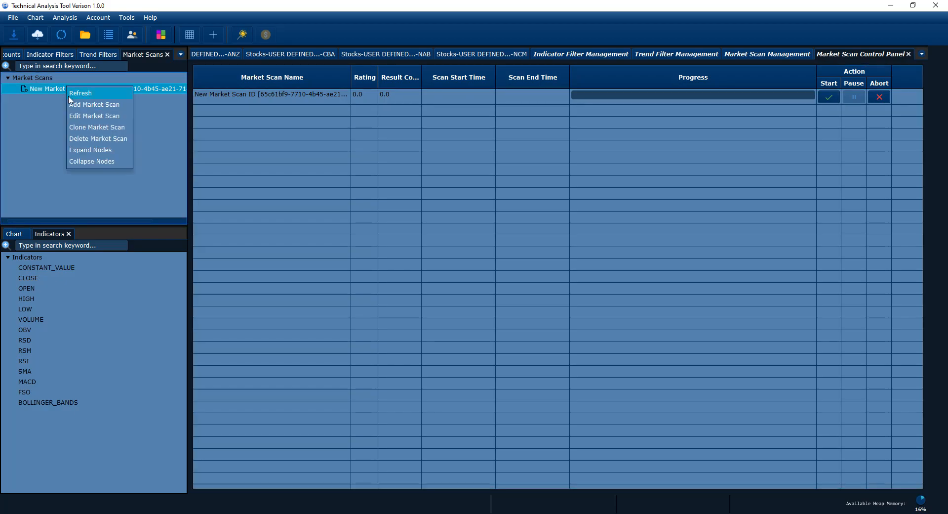
{"action": "left_click", "coordinate": [320, 125]}
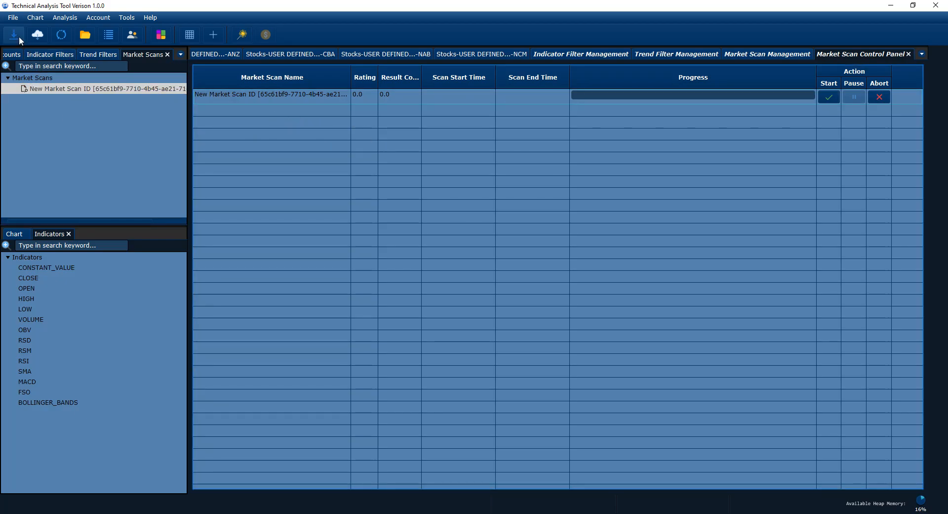
{"action": "right_click", "coordinate": [85, 92]}
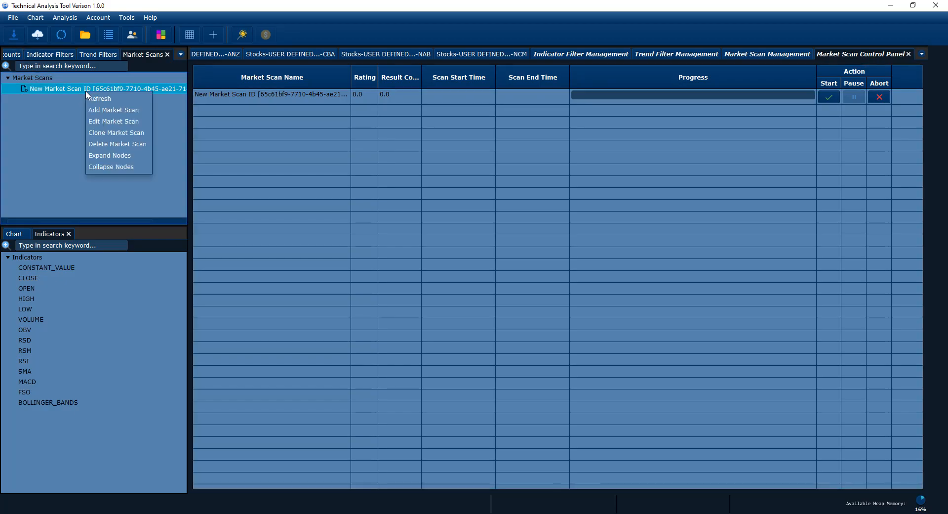
{"action": "left_click", "coordinate": [116, 147]}
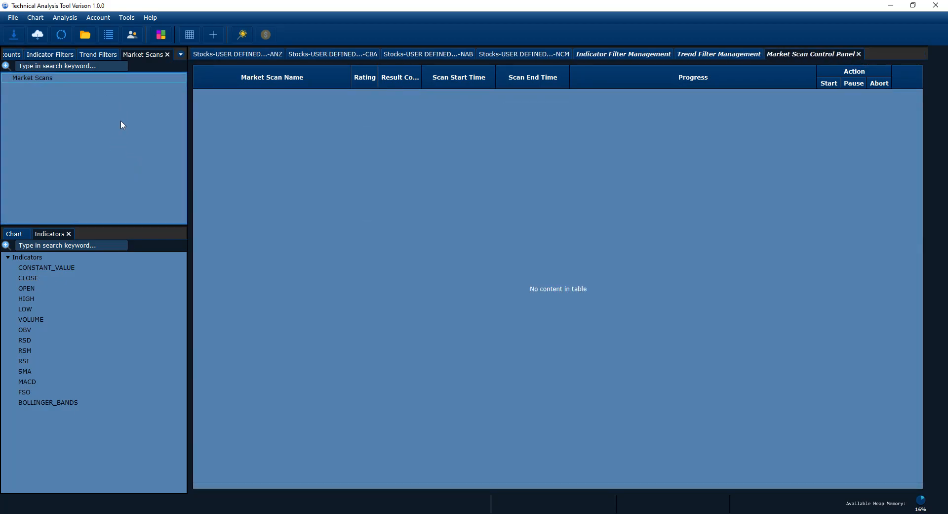
Browse the Account and Analysis menus, ending on the Tools menu with its CSV file separator option
{"action": "left_click", "coordinate": [127, 19]}
{"action": "mouse_move", "coordinate": [102, 18]}
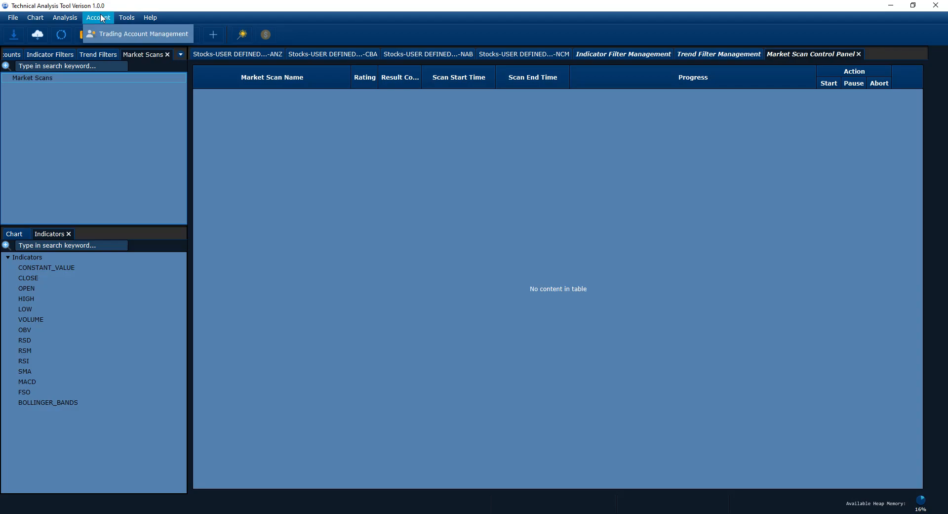
{"action": "mouse_move", "coordinate": [69, 19]}
{"action": "left_click", "coordinate": [287, 128]}
{"action": "left_click", "coordinate": [74, 18]}
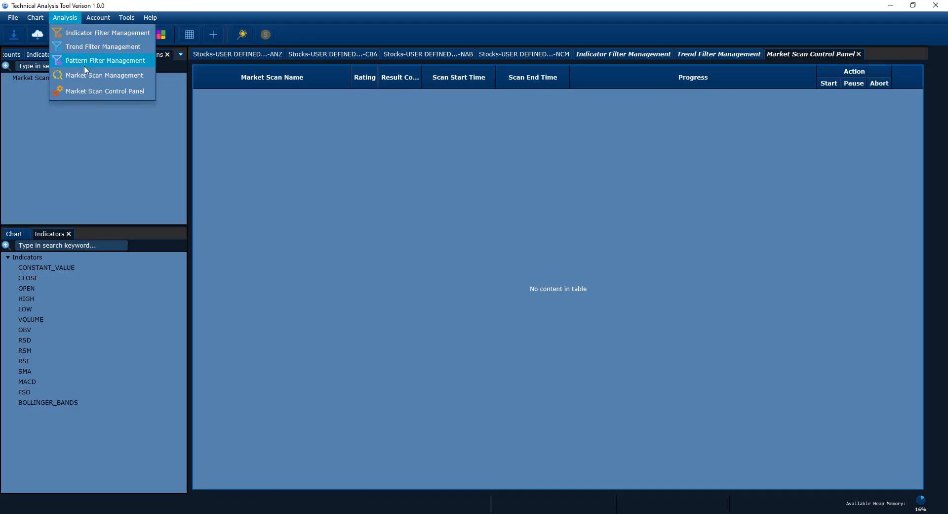
{"action": "mouse_move", "coordinate": [95, 19]}
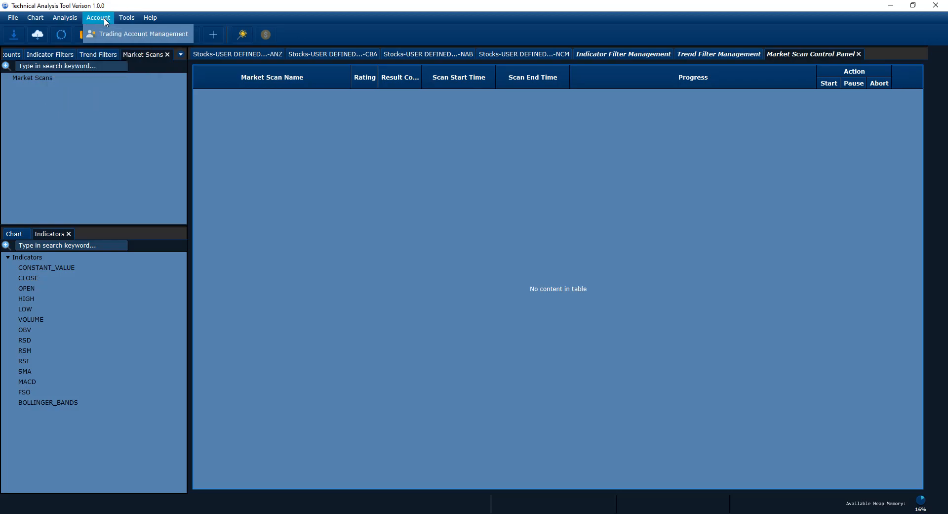
{"action": "left_click", "coordinate": [117, 136]}
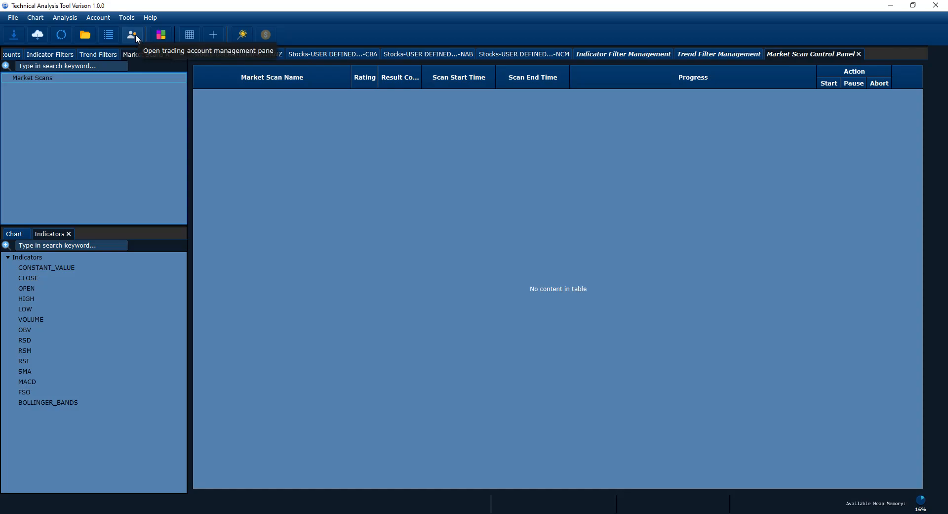
{"action": "left_click", "coordinate": [119, 19]}
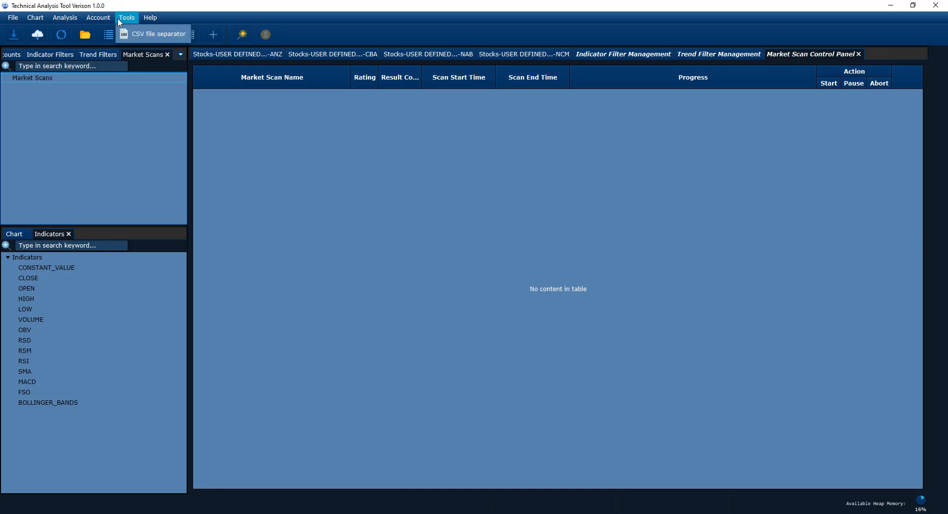
{"action": "left_click", "coordinate": [151, 33]}
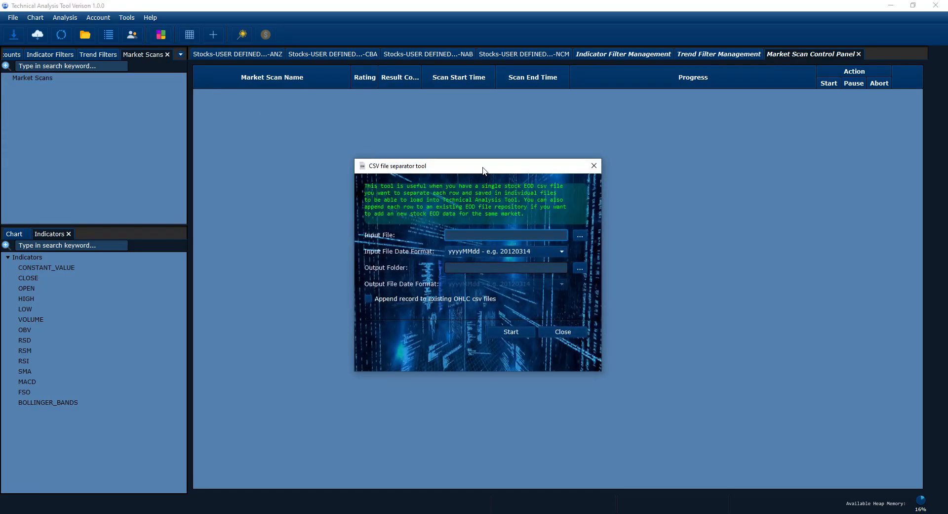
{"action": "left_click_drag", "start_coordinate": [483, 168], "coordinate": [510, 173]}
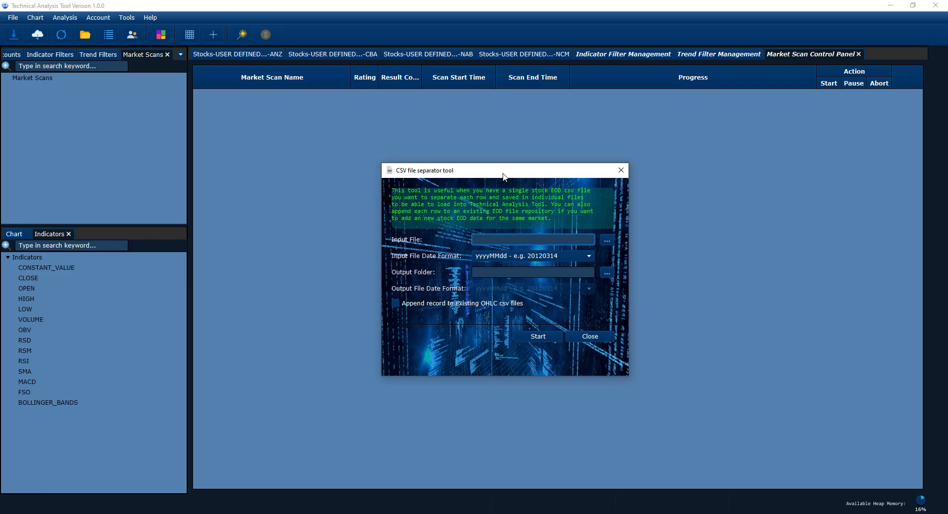
{"action": "left_click_drag", "start_coordinate": [488, 180], "coordinate": [443, 193]}
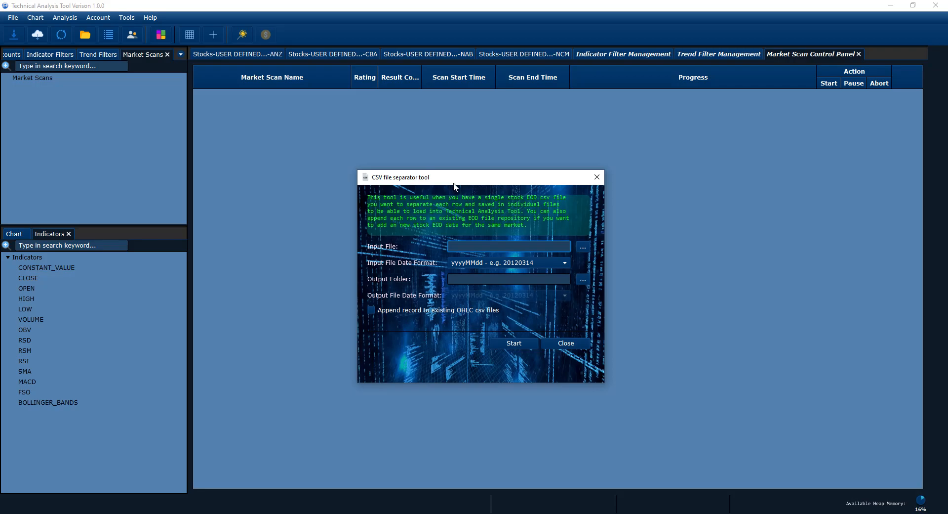
{"action": "left_click_drag", "start_coordinate": [506, 182], "coordinate": [498, 185]}
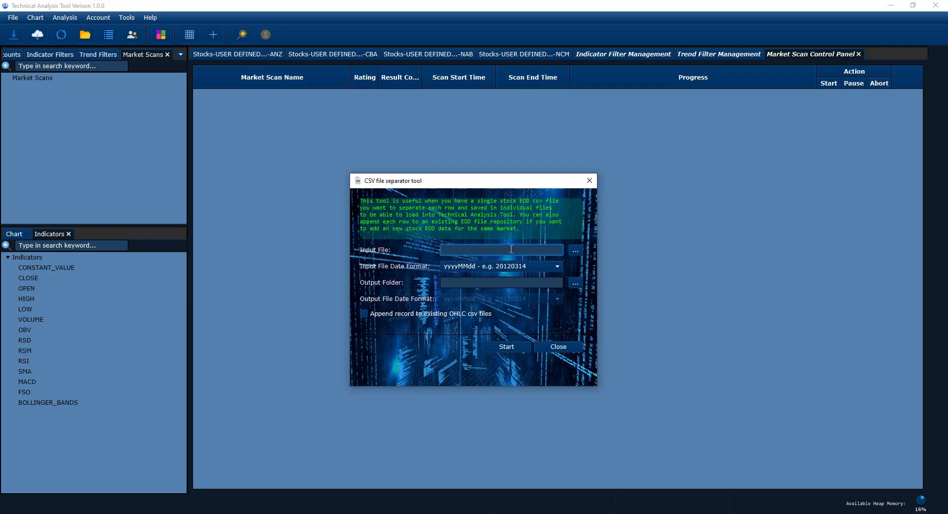
{"action": "left_click_drag", "start_coordinate": [509, 187], "coordinate": [514, 185]}
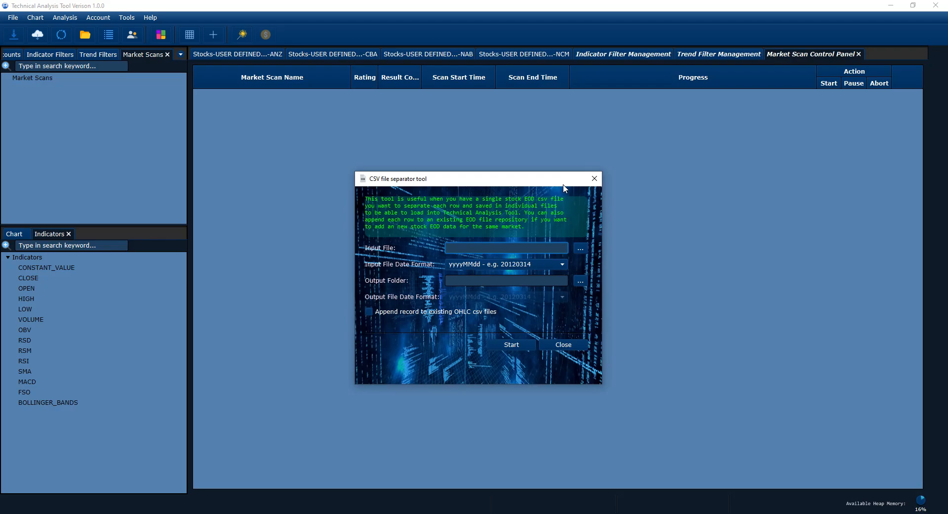
{"action": "left_click", "coordinate": [595, 178]}
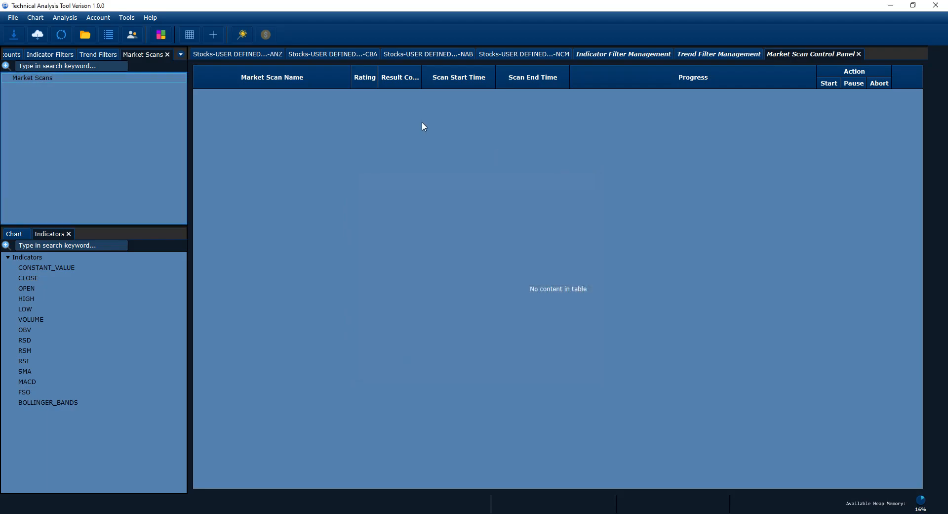
Check for updates, dismiss the version 1.0.0 up-to-date notice, and return to the Help menu
{"action": "left_click", "coordinate": [142, 18]}
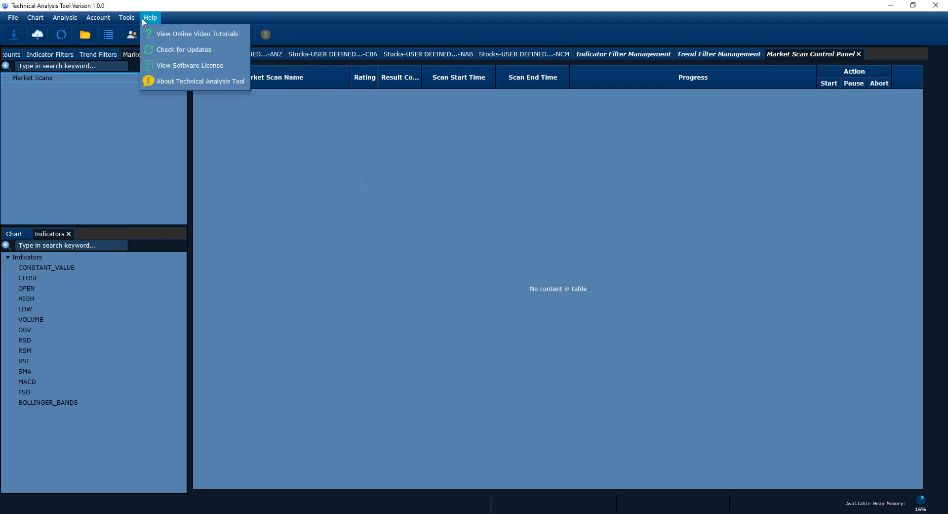
{"action": "left_click", "coordinate": [208, 50]}
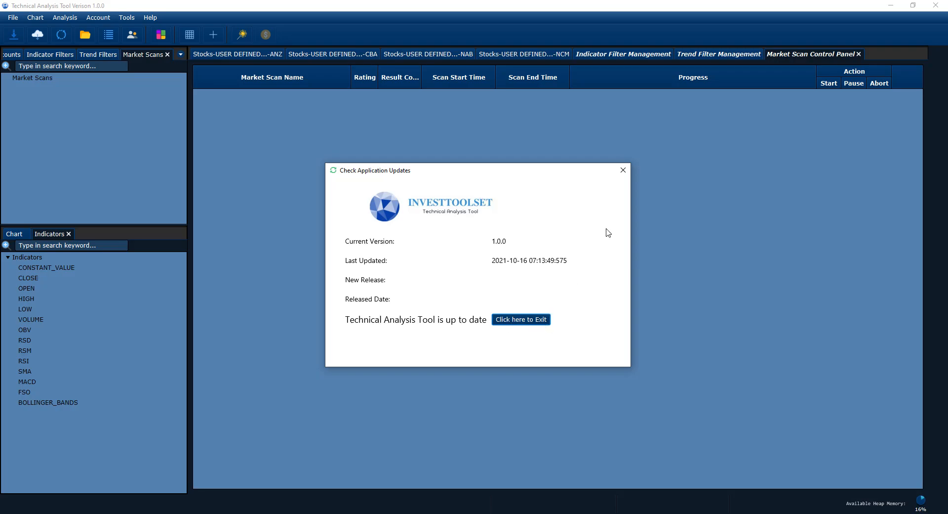
{"action": "left_click", "coordinate": [622, 171]}
{"action": "left_click", "coordinate": [622, 172]}
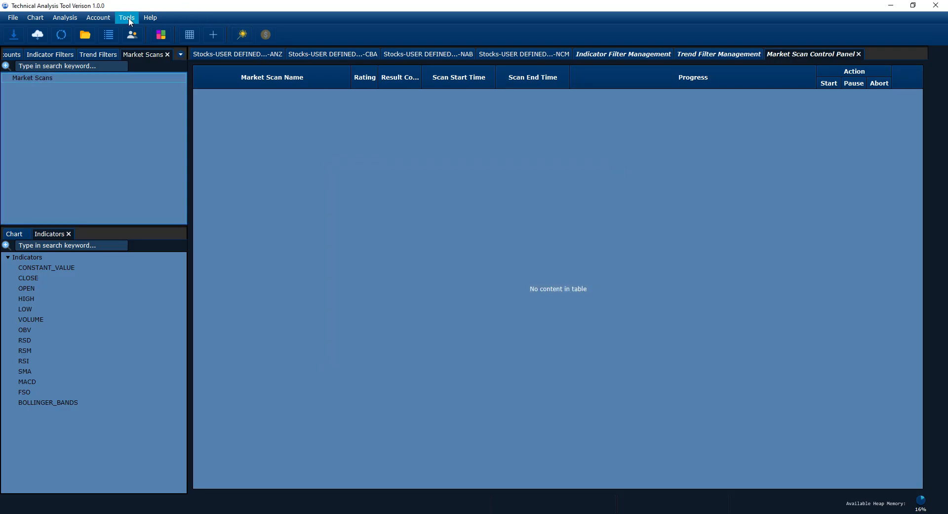
{"action": "left_click", "coordinate": [150, 18]}
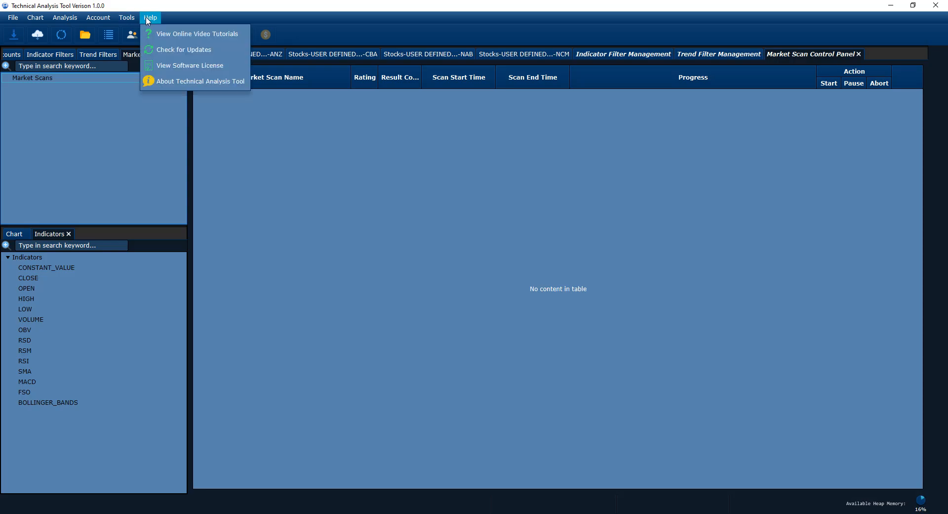
{"action": "left_click", "coordinate": [197, 70]}
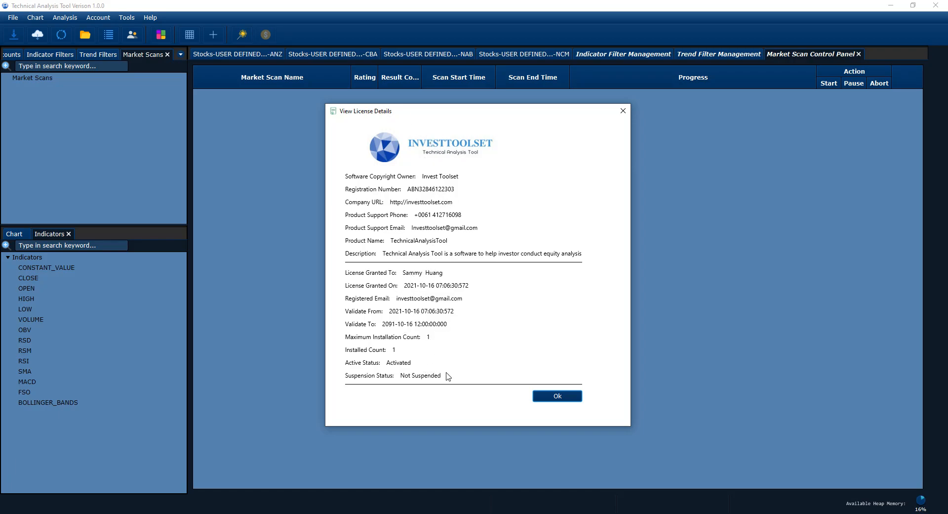
{"action": "left_click", "coordinate": [558, 397]}
{"action": "left_click", "coordinate": [158, 19]}
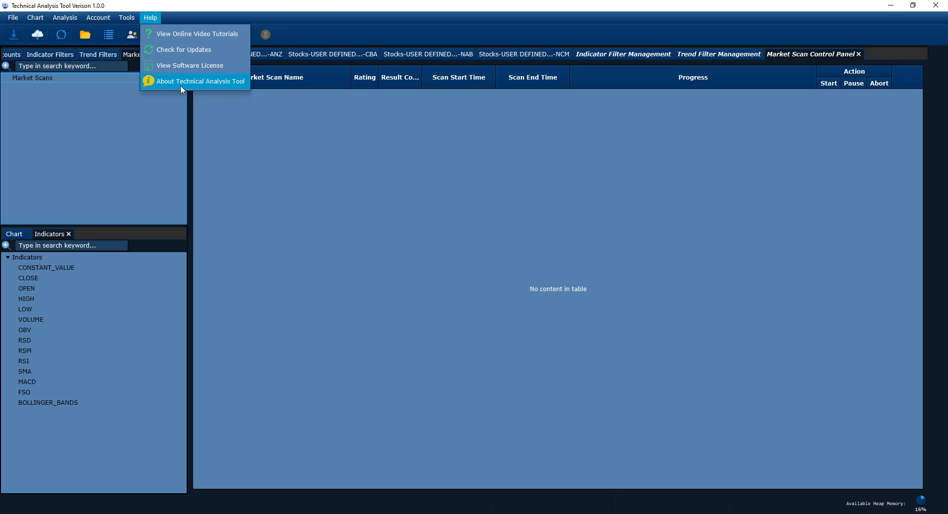
{"action": "left_click", "coordinate": [399, 162]}
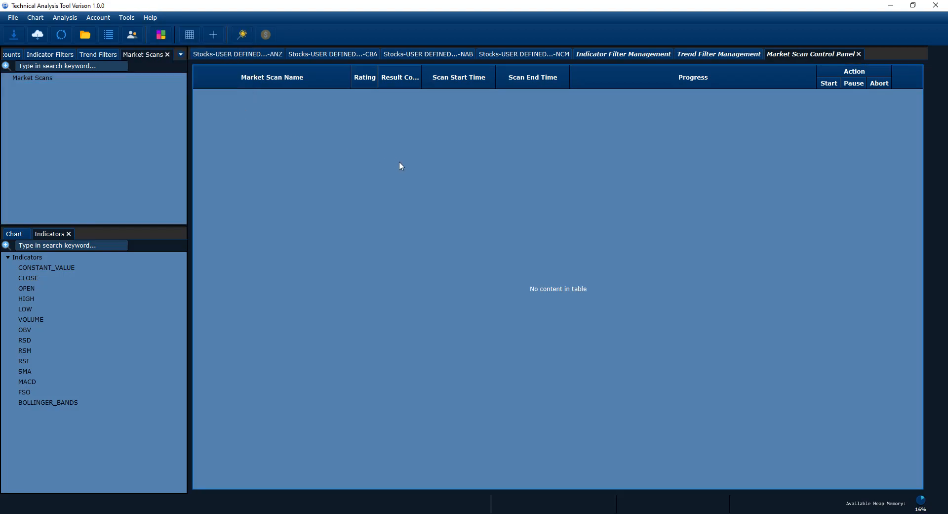
Turn on unified chart opening mode with the wand button and close the Market Scan Control Panel
{"action": "left_click", "coordinate": [242, 34]}
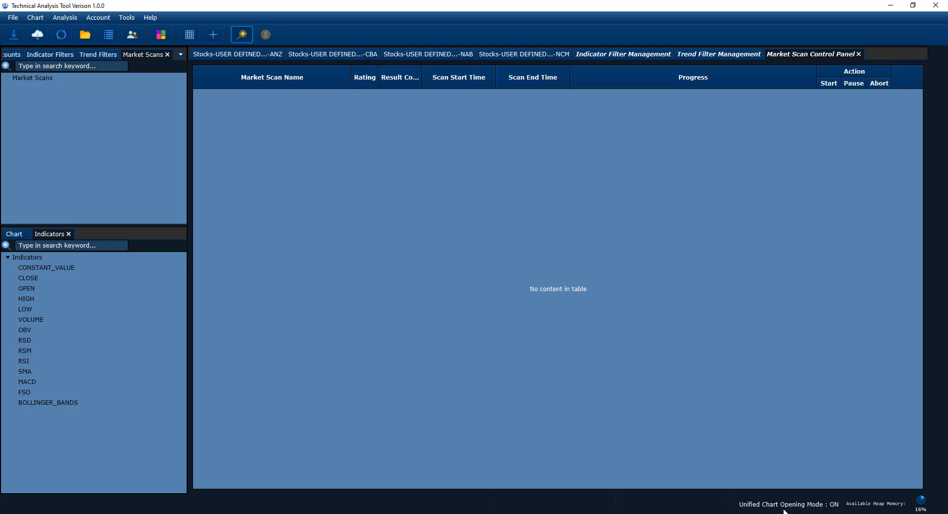
{"action": "right_click", "coordinate": [799, 52]}
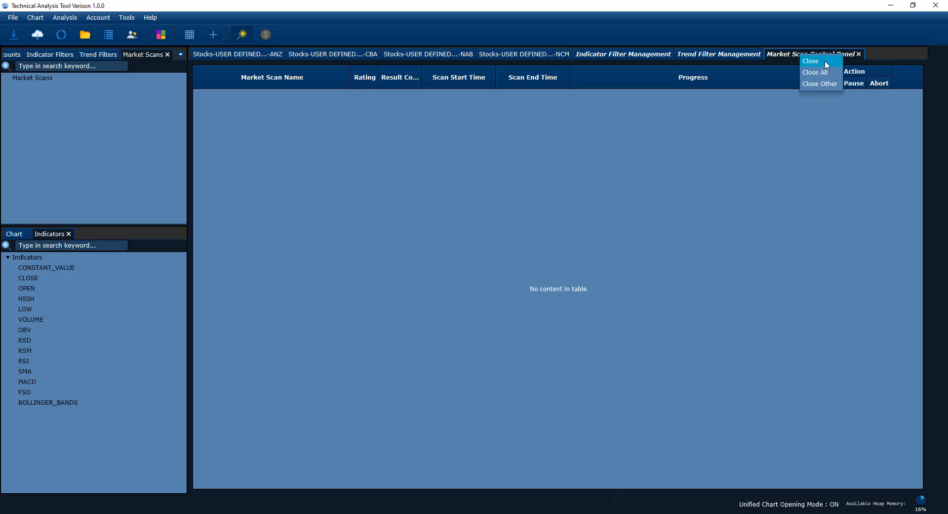
{"action": "right_click", "coordinate": [722, 52]}
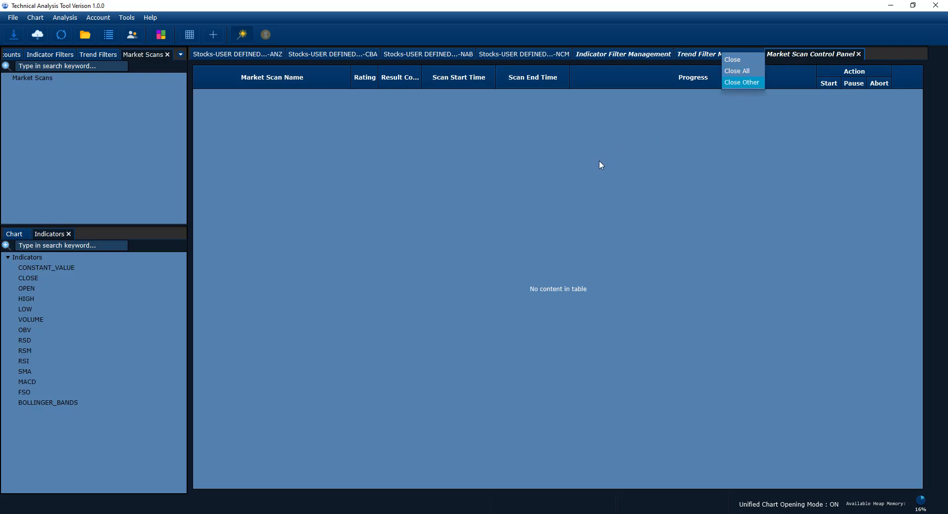
{"action": "left_click", "coordinate": [734, 60]}
Close the Trend Filter and Indicator Filter Management tabs to reveal the NCM chart
{"action": "right_click", "coordinate": [740, 57]}
{"action": "left_click", "coordinate": [743, 62]}
{"action": "right_click", "coordinate": [636, 56]}
{"action": "left_click", "coordinate": [641, 61]}
{"action": "left_click_drag", "start_coordinate": [388, 157], "coordinate": [395, 169]}
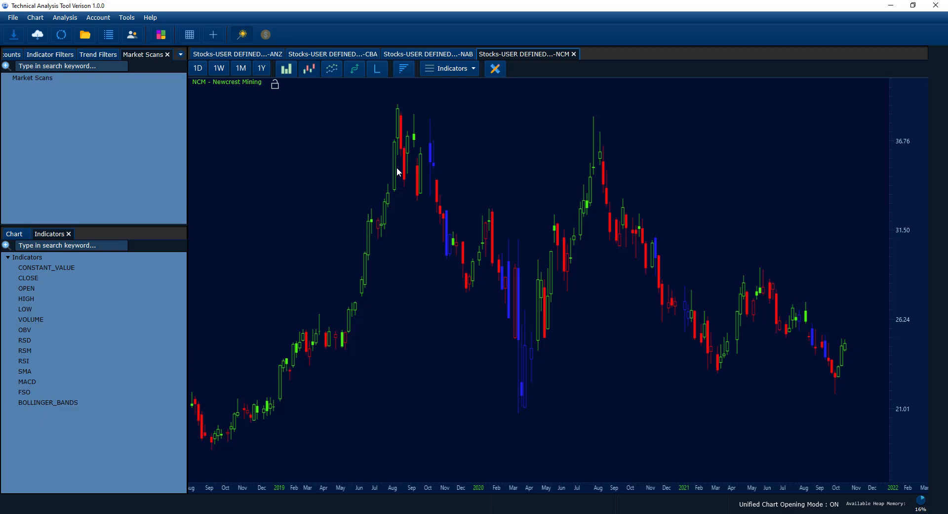
Pan and zoom the NCM chart to February 2019 onward and enlarge the Indicators panel
{"action": "left_click_drag", "start_coordinate": [484, 177], "coordinate": [423, 216]}
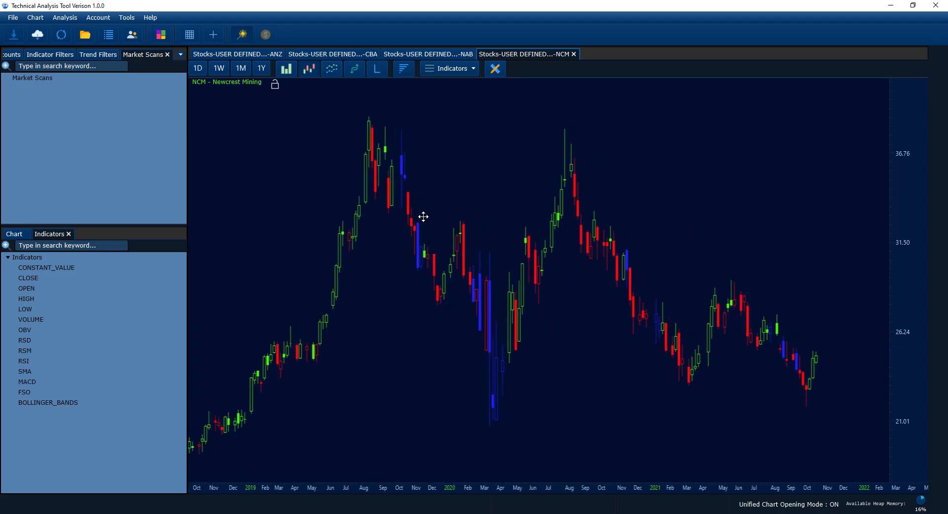
{"action": "scroll", "coordinate": [429, 221], "scroll_direction": "up", "scroll_amount": 2}
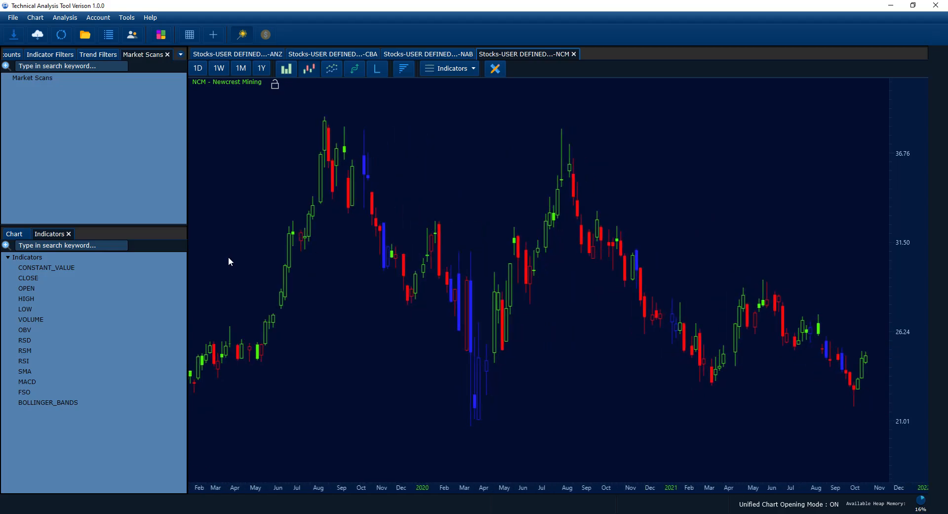
{"action": "left_click_drag", "start_coordinate": [129, 225], "coordinate": [128, 211]}
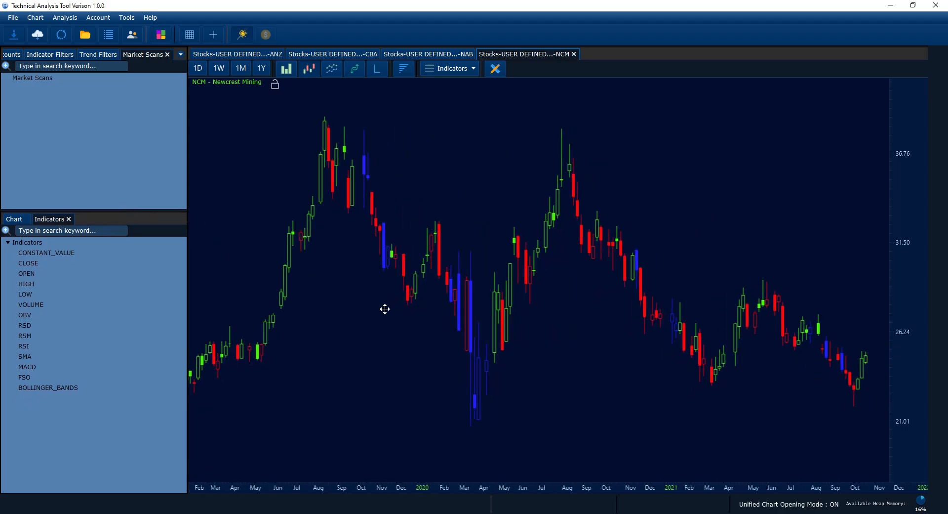